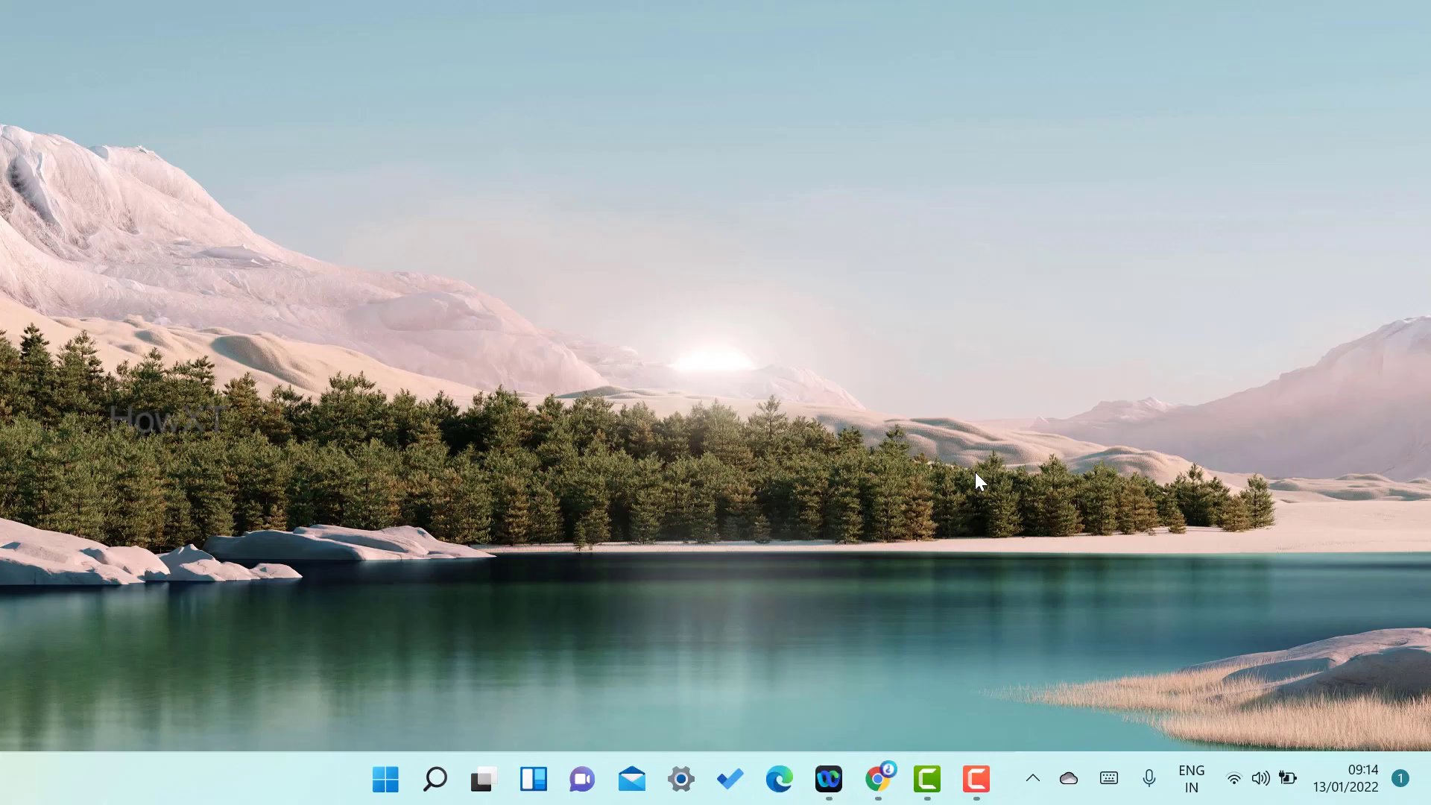
Launch Chrome, search Google for 'teamviewer' and open the teamviewer.com/en-us homepage
click(878, 779)
click(492, 300)
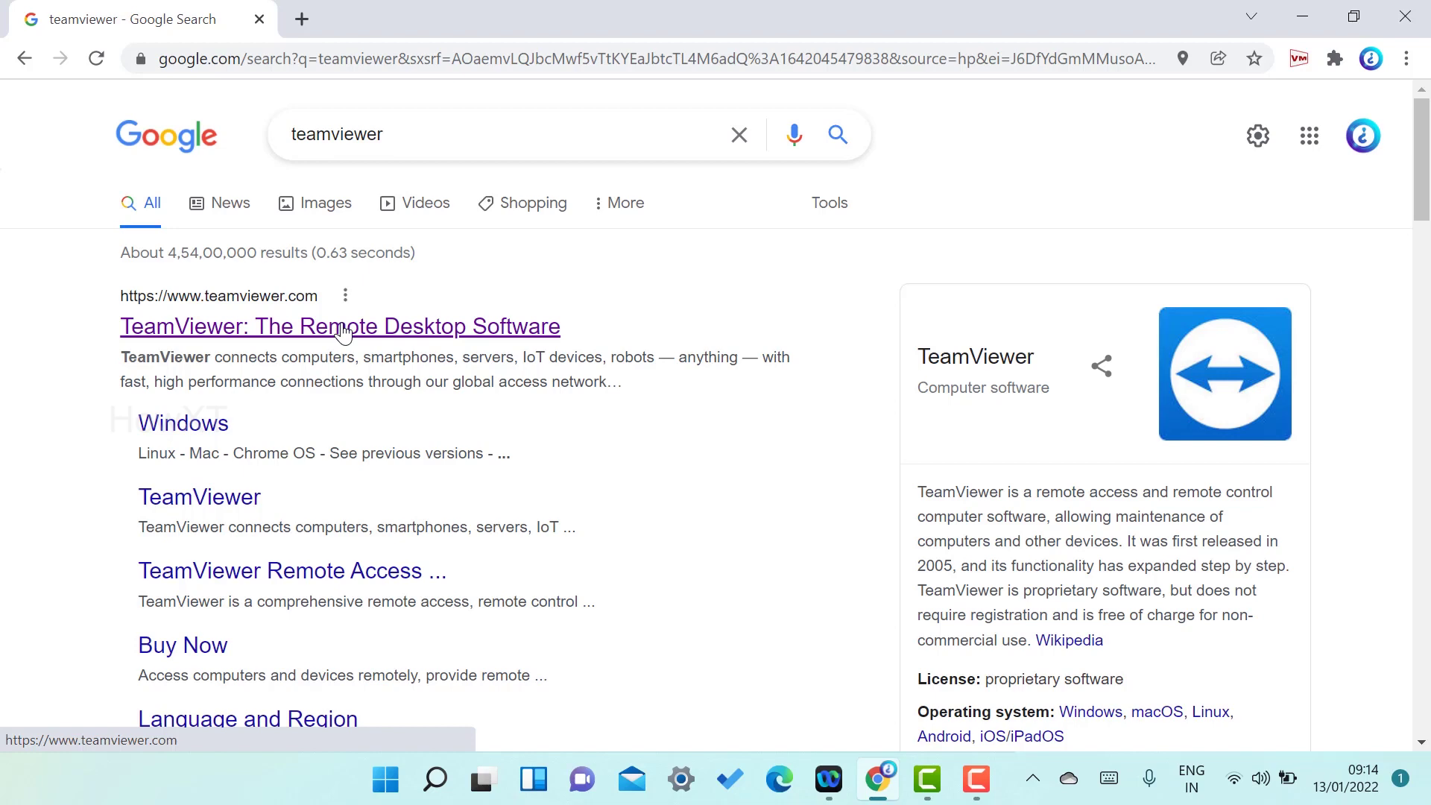
click(343, 330)
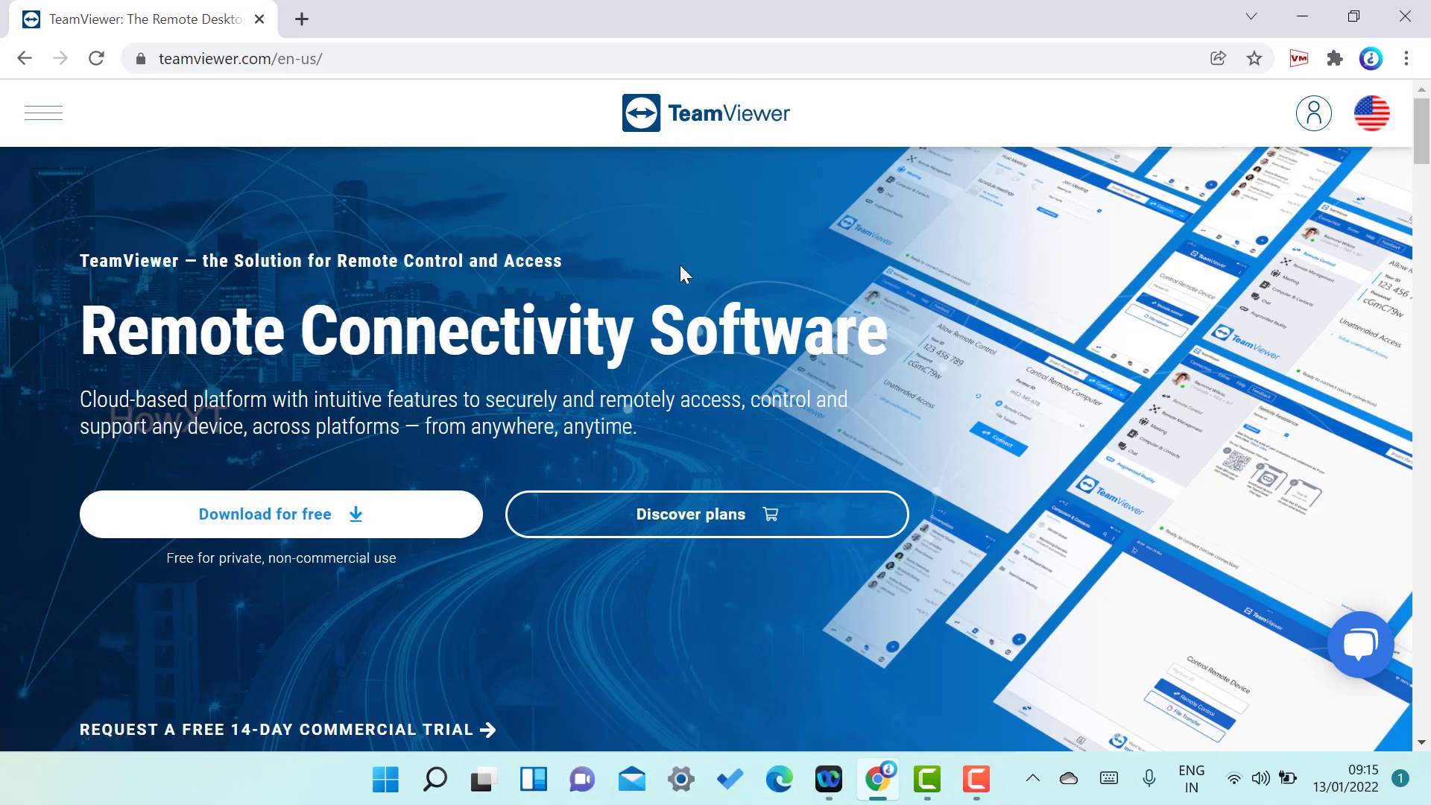
Download TeamViewer_Setup_x64.exe with 'Download for free' and open it from the download bar
click(410, 59)
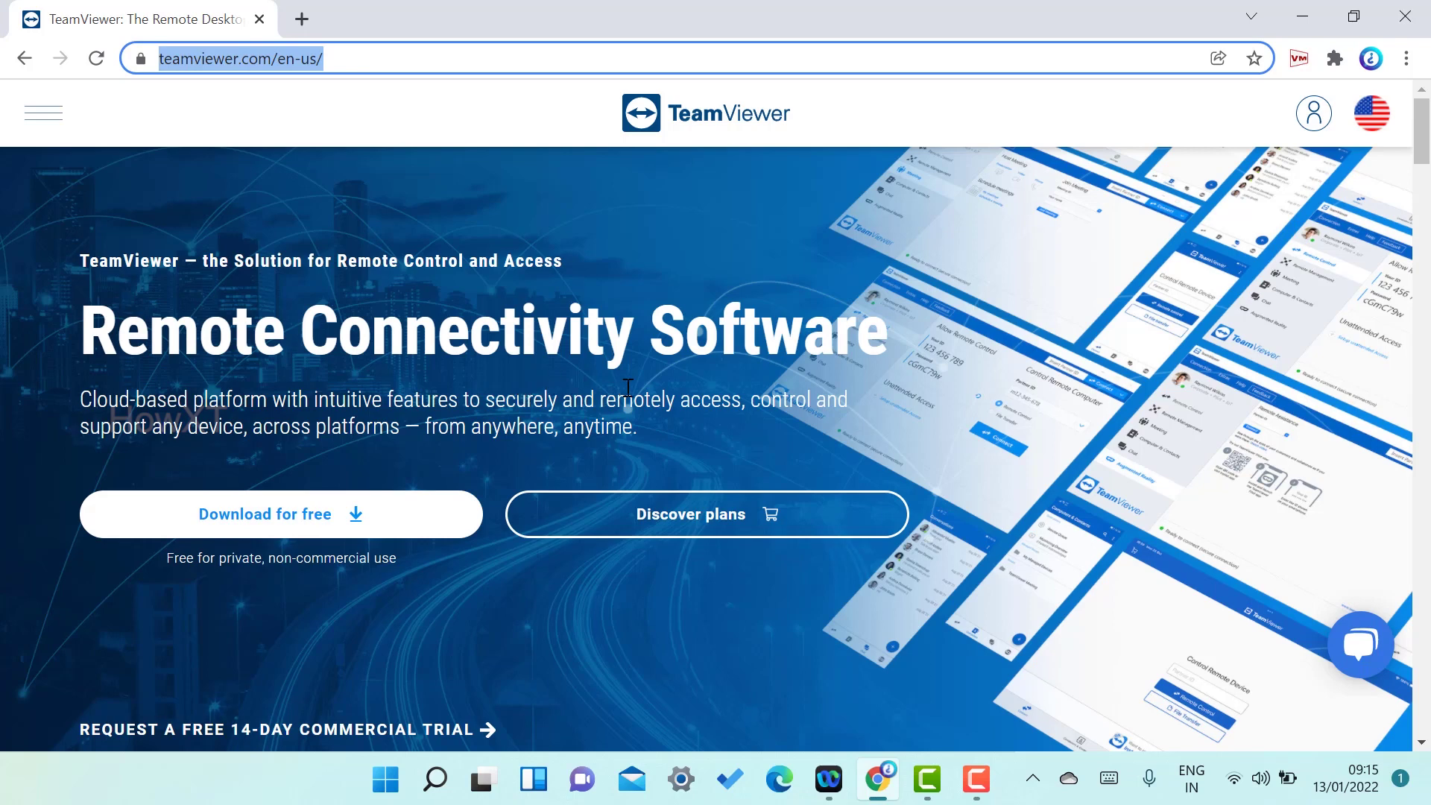
click(274, 526)
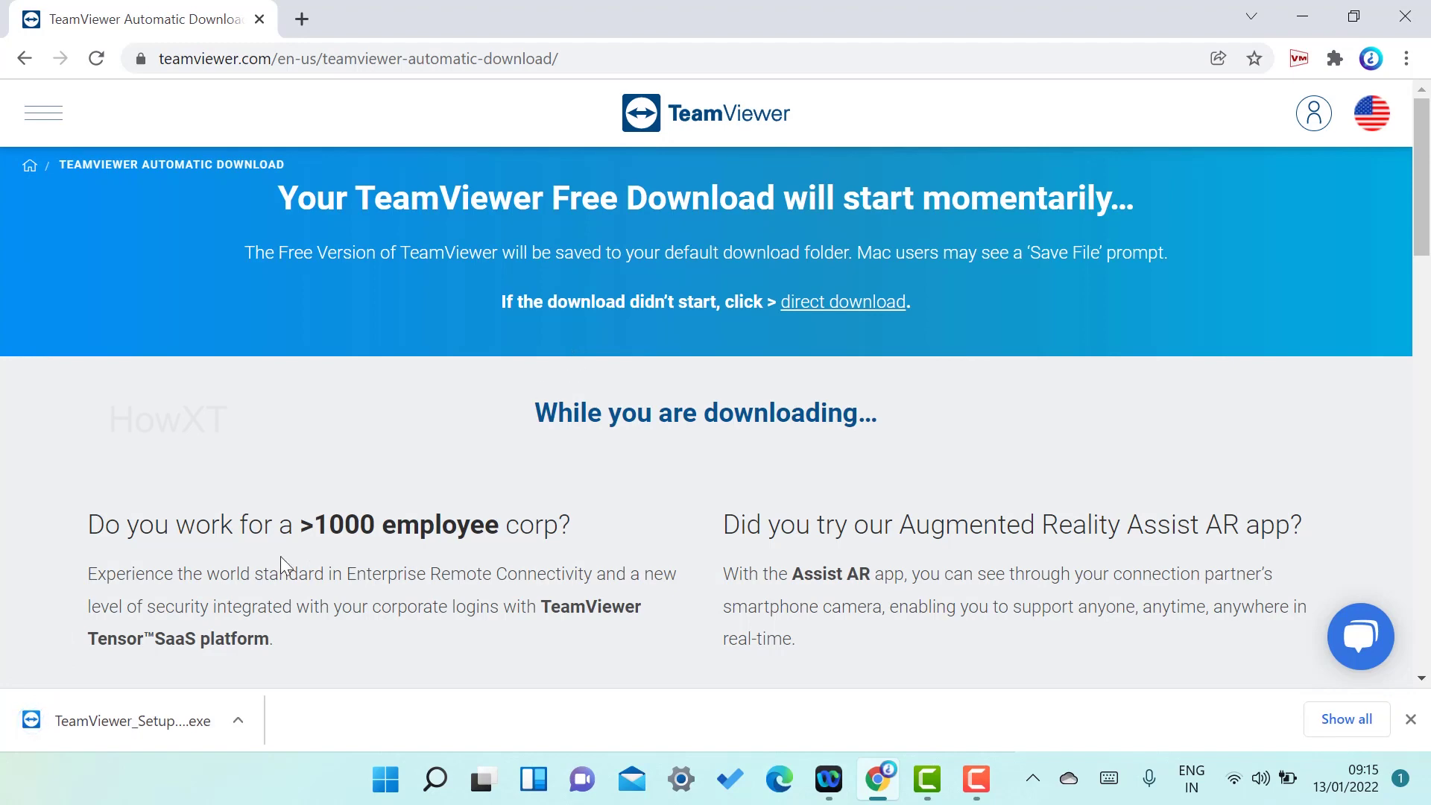
click(98, 725)
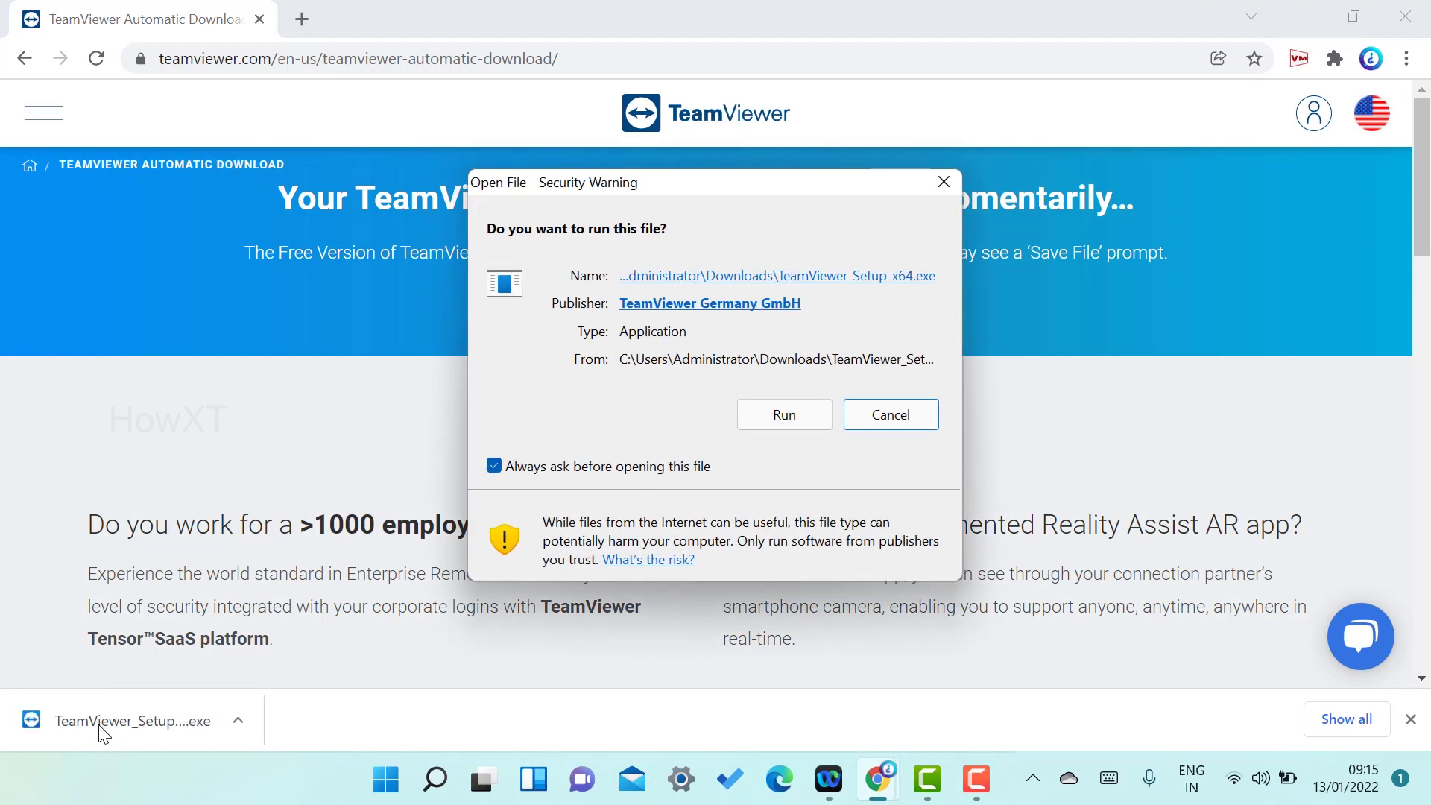
Run the setup with Default installation, accepting the EULA and DPA
click(787, 422)
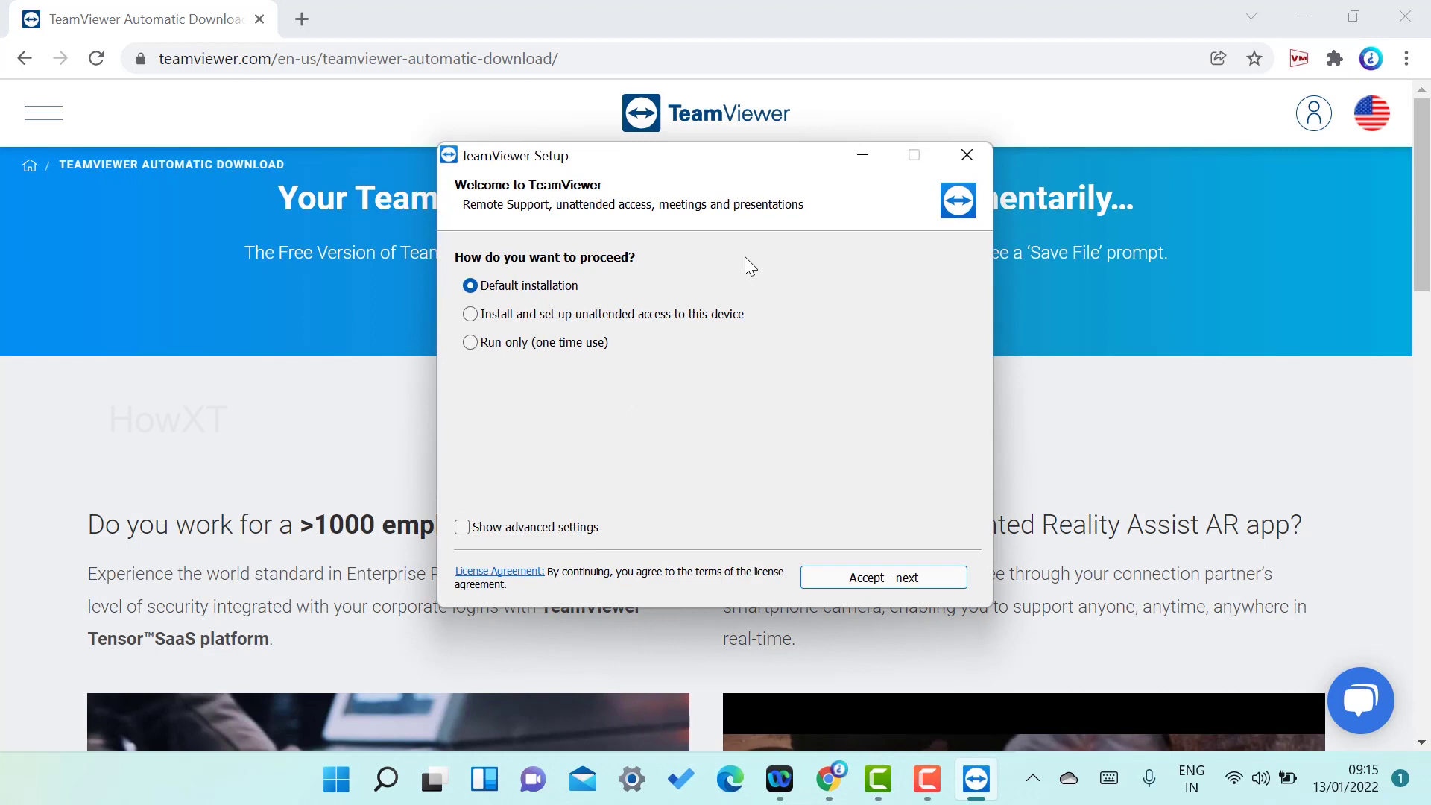
click(522, 344)
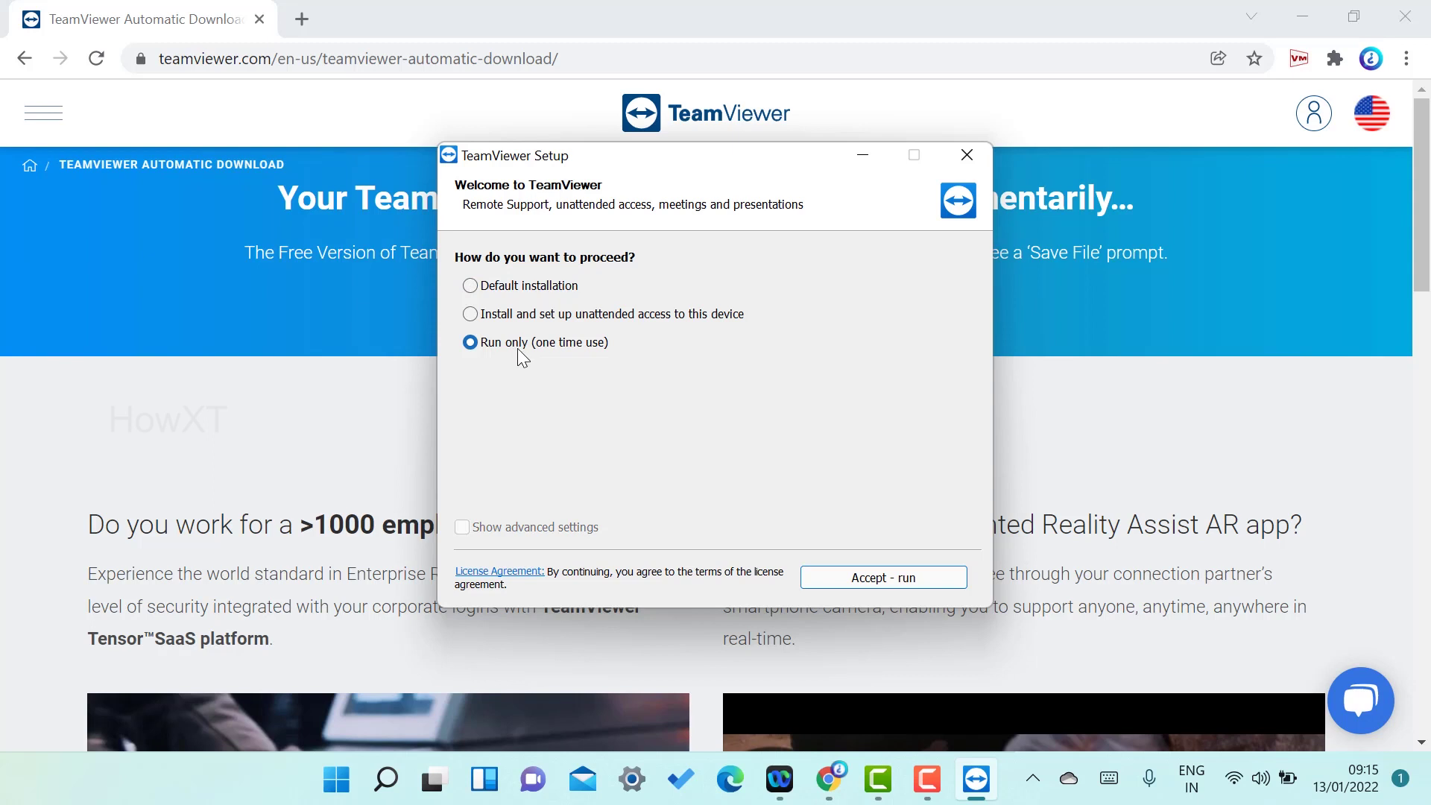
click(500, 291)
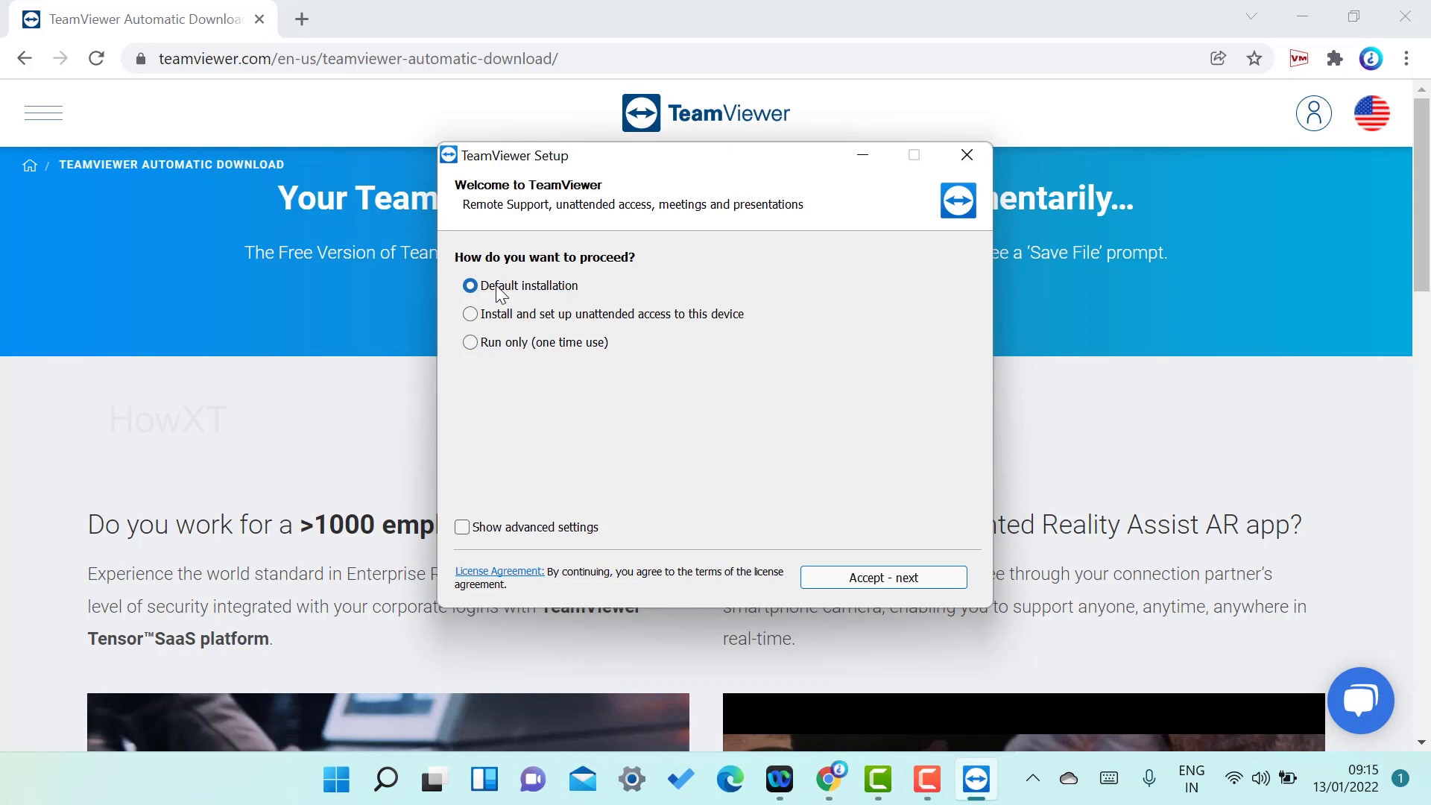
click(908, 579)
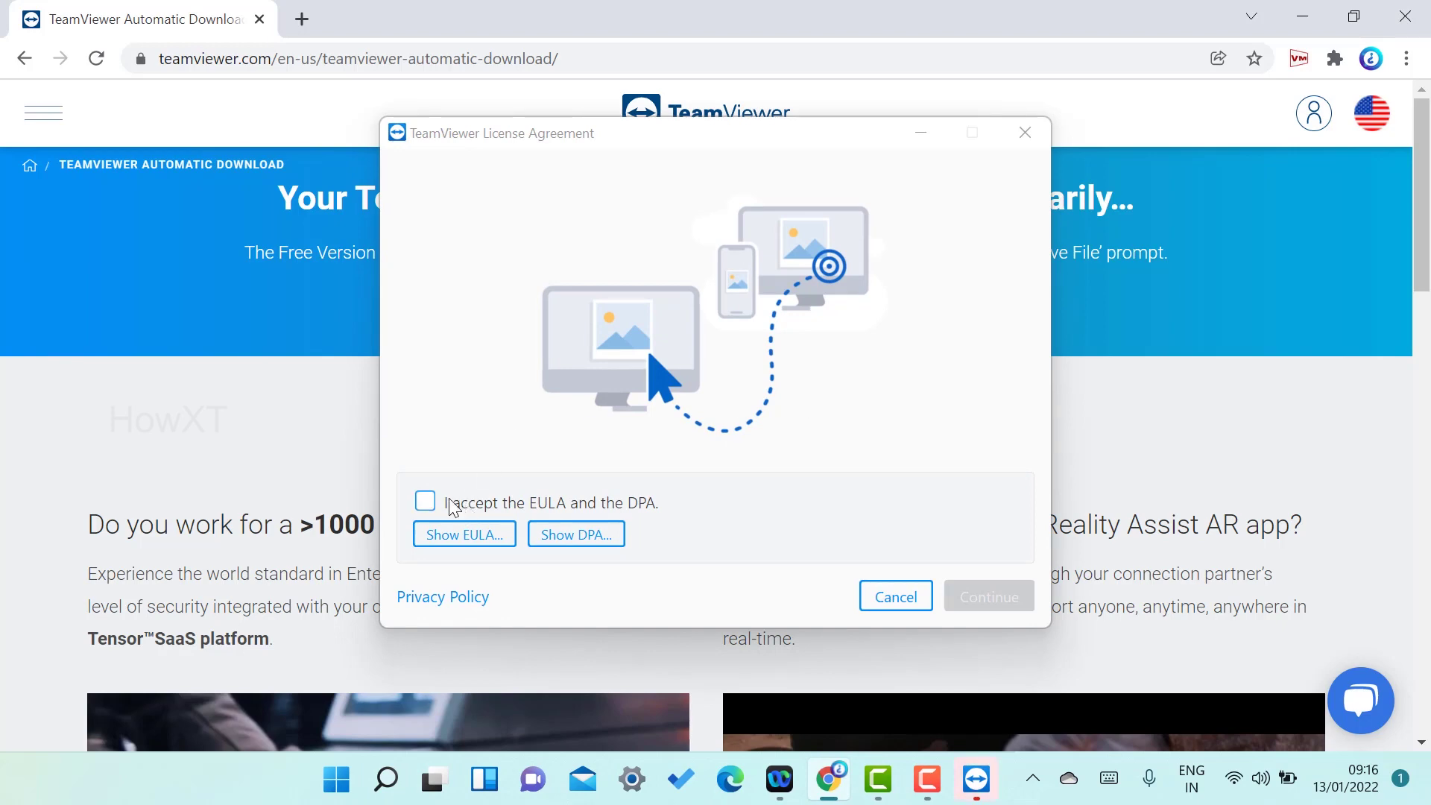
click(426, 504)
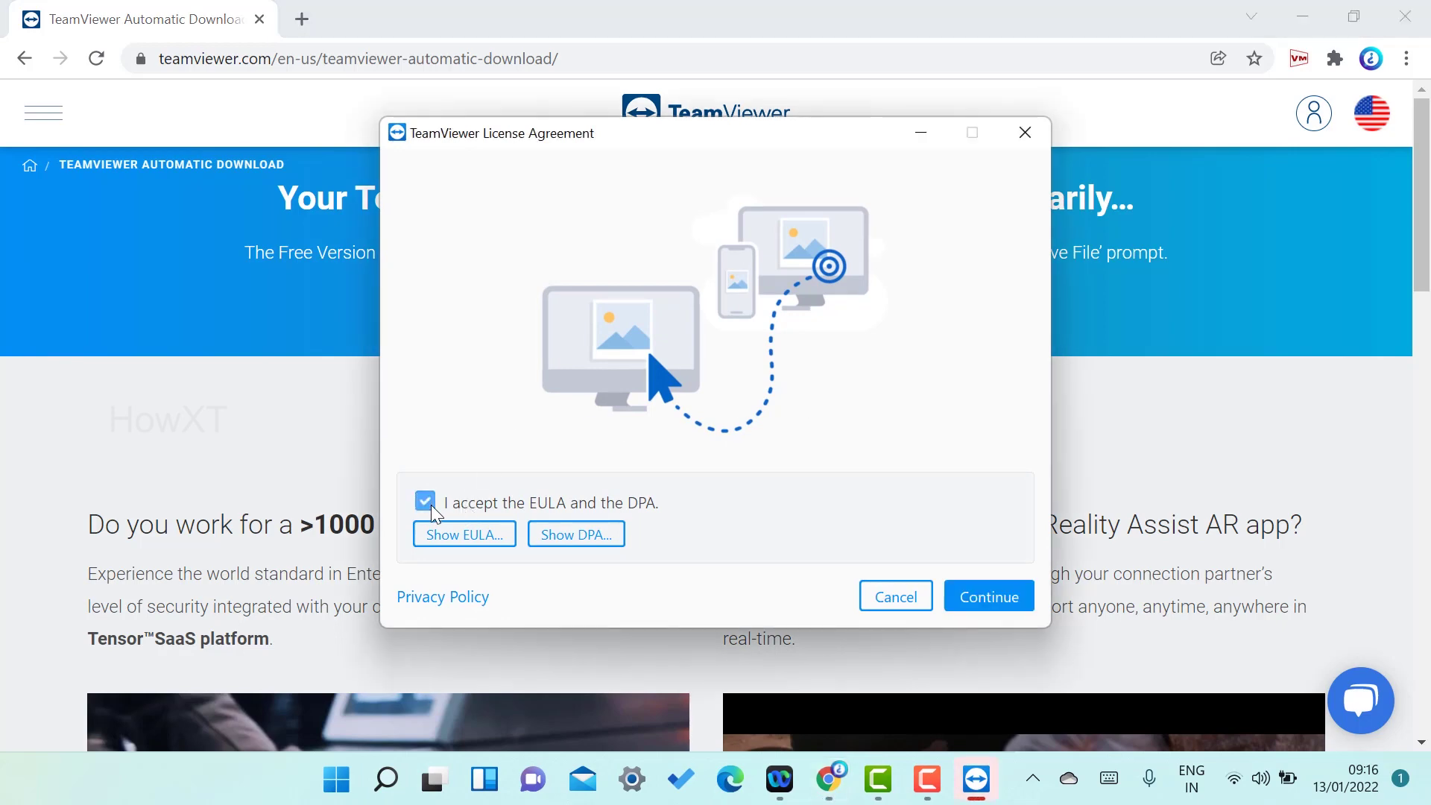
click(990, 604)
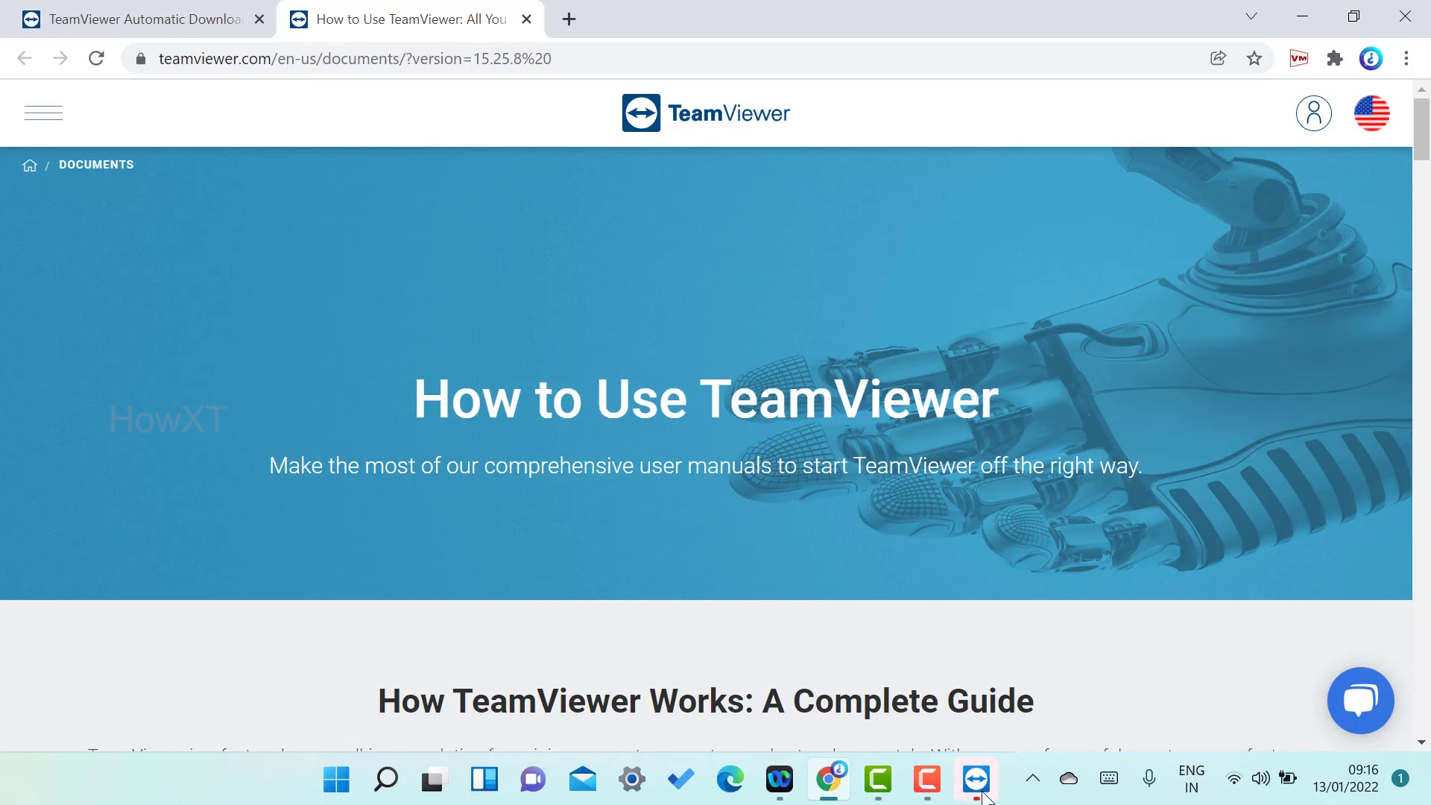
Bring TeamViewer to the front, maximize its window and glance at the Chat section
click(980, 795)
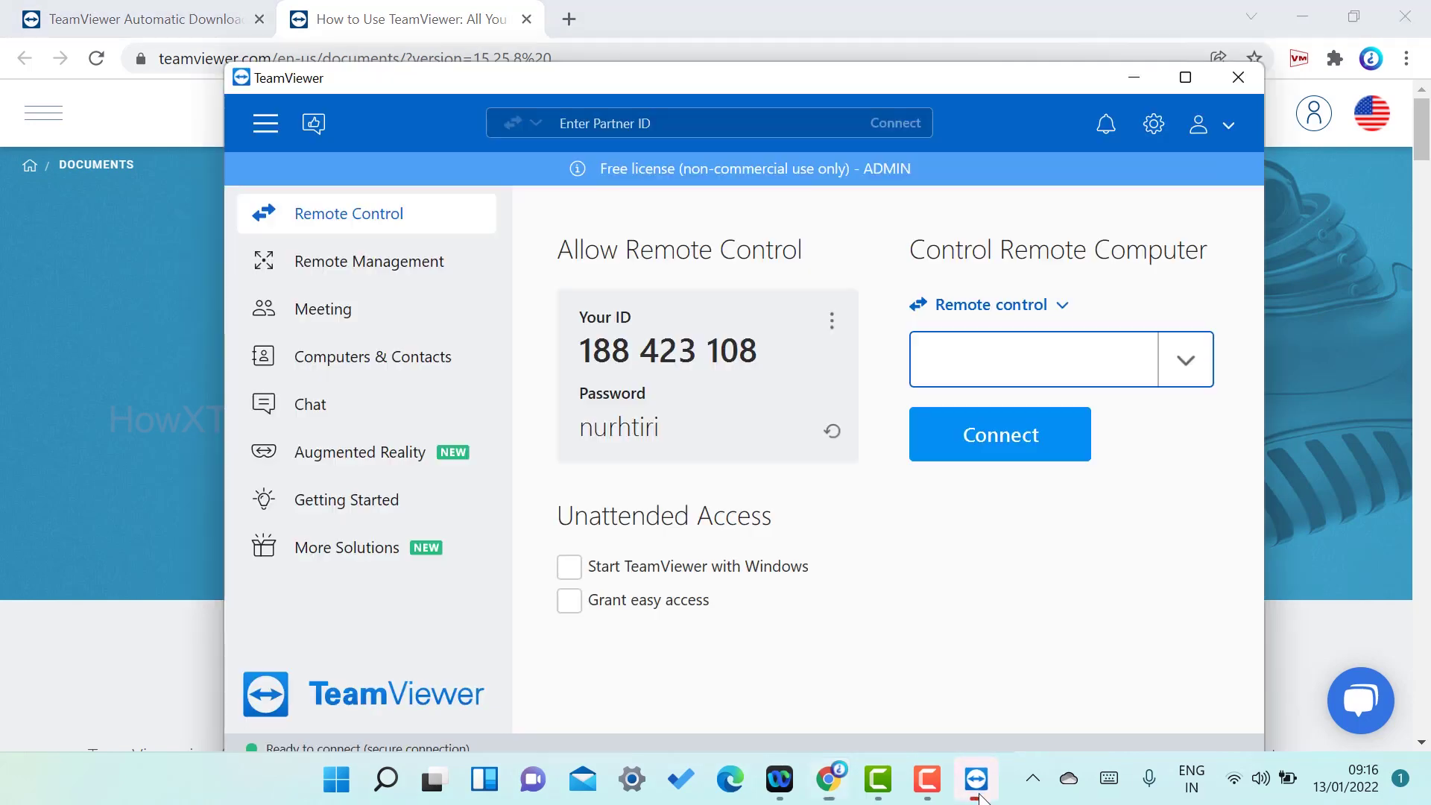
click(1185, 77)
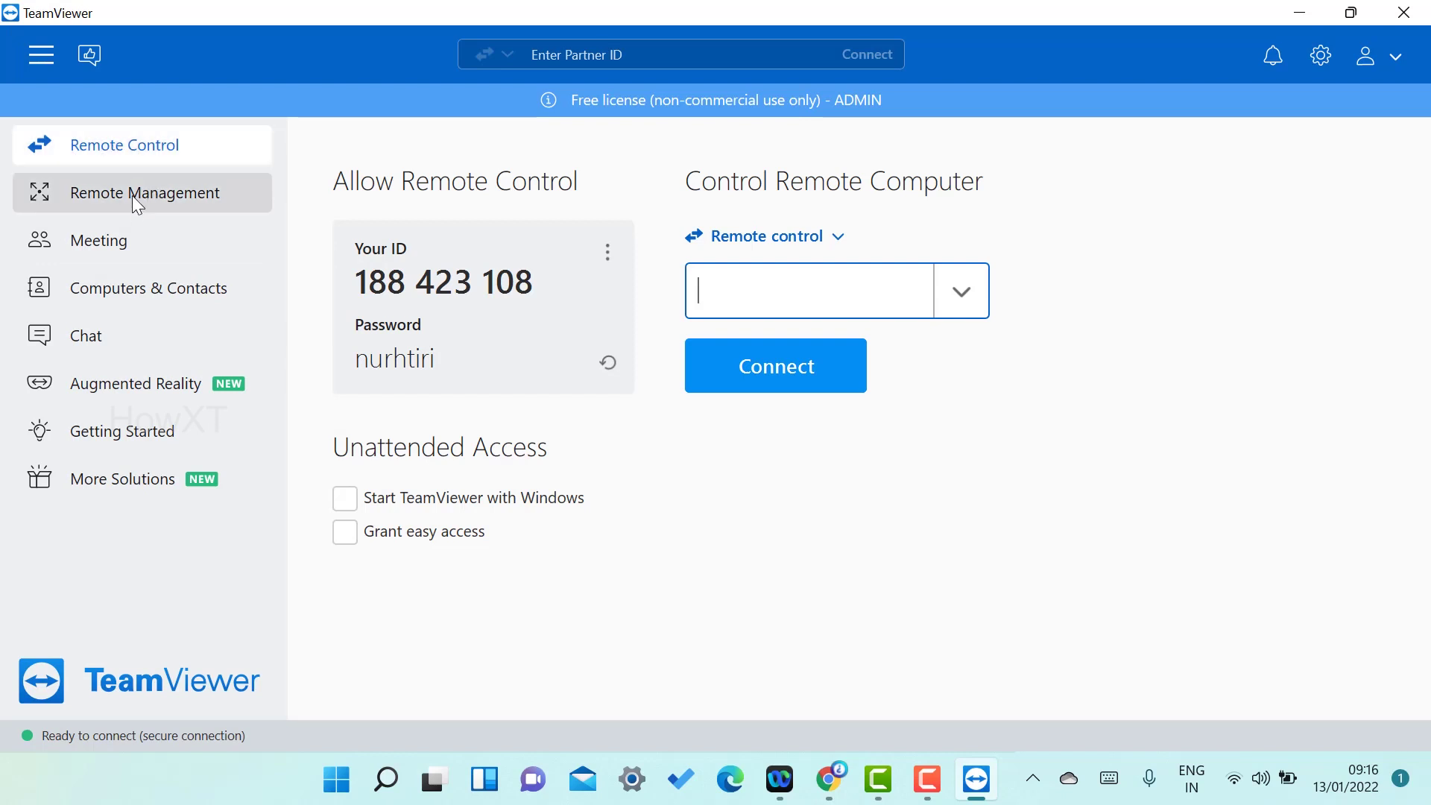
click(129, 332)
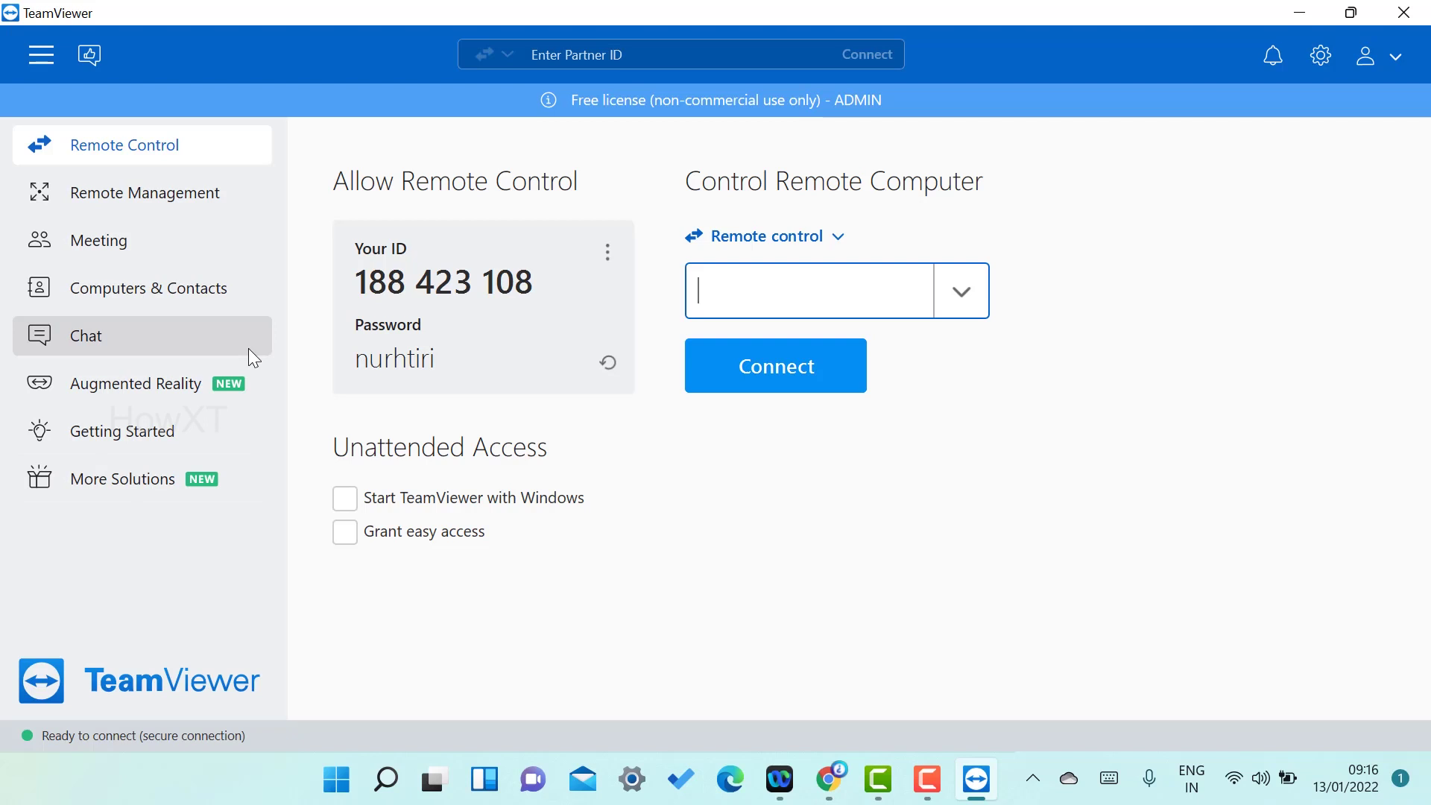
Highlight this computer's ID and current password beside the Partner ID field
drag(352, 281, 533, 291)
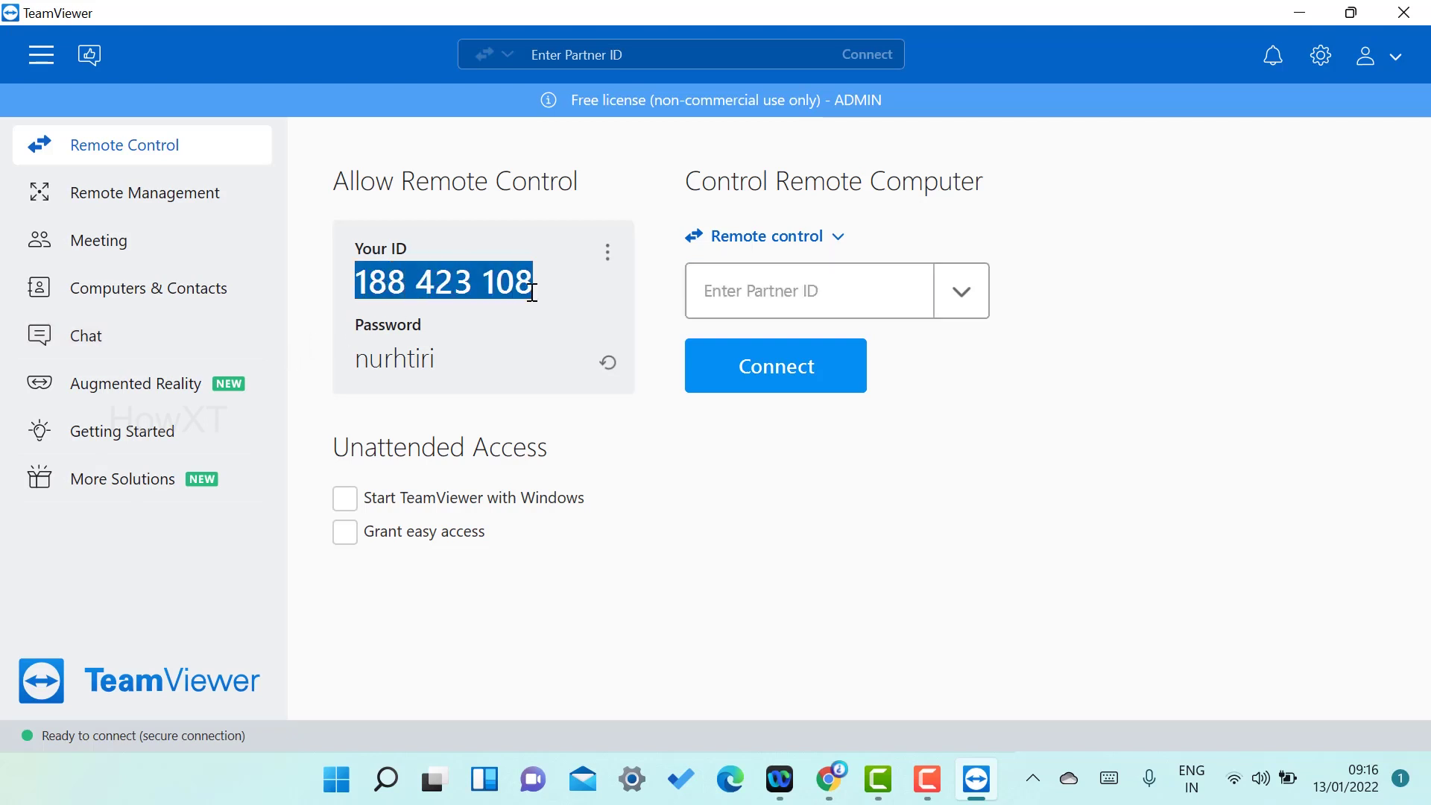
click(713, 298)
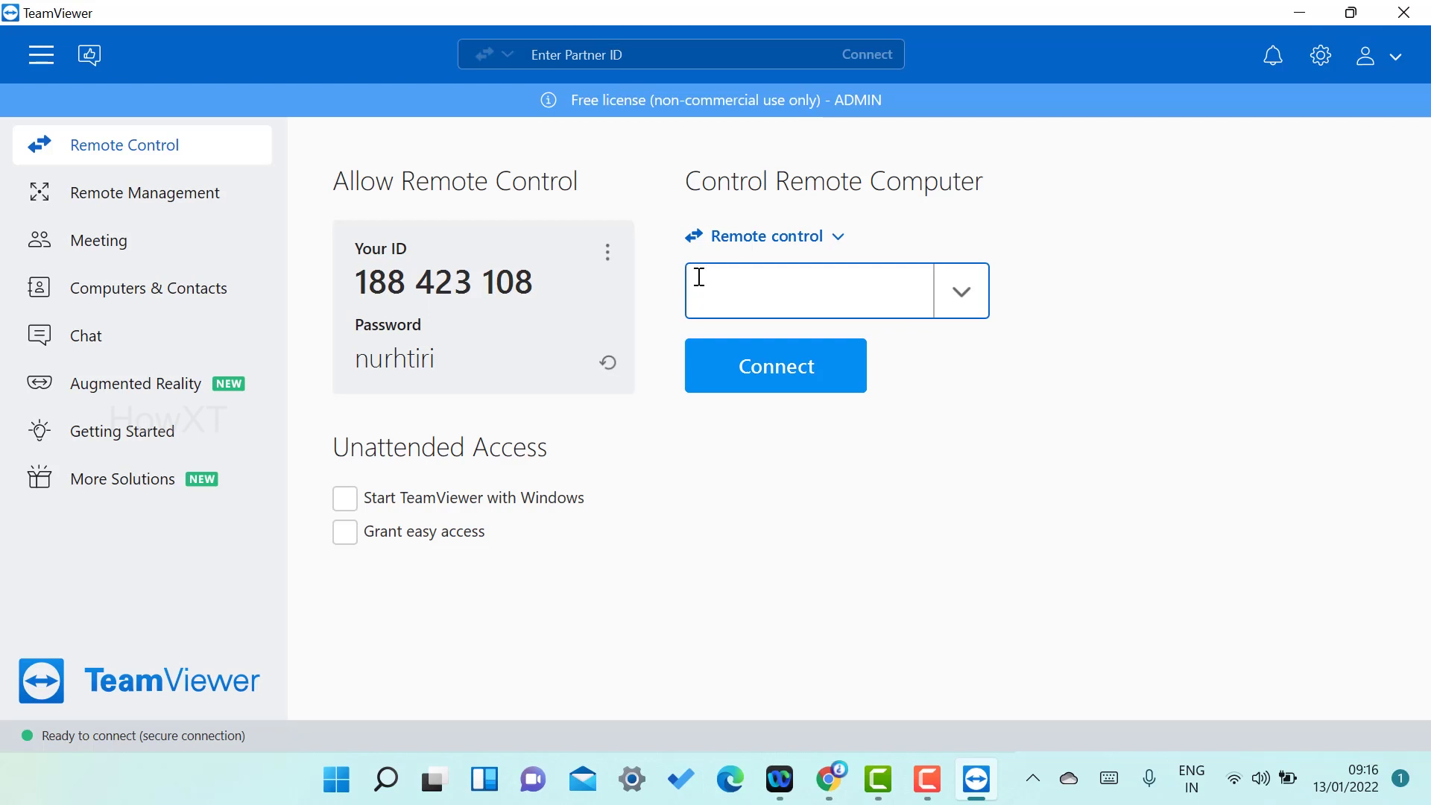
click(360, 287)
drag(361, 287, 569, 275)
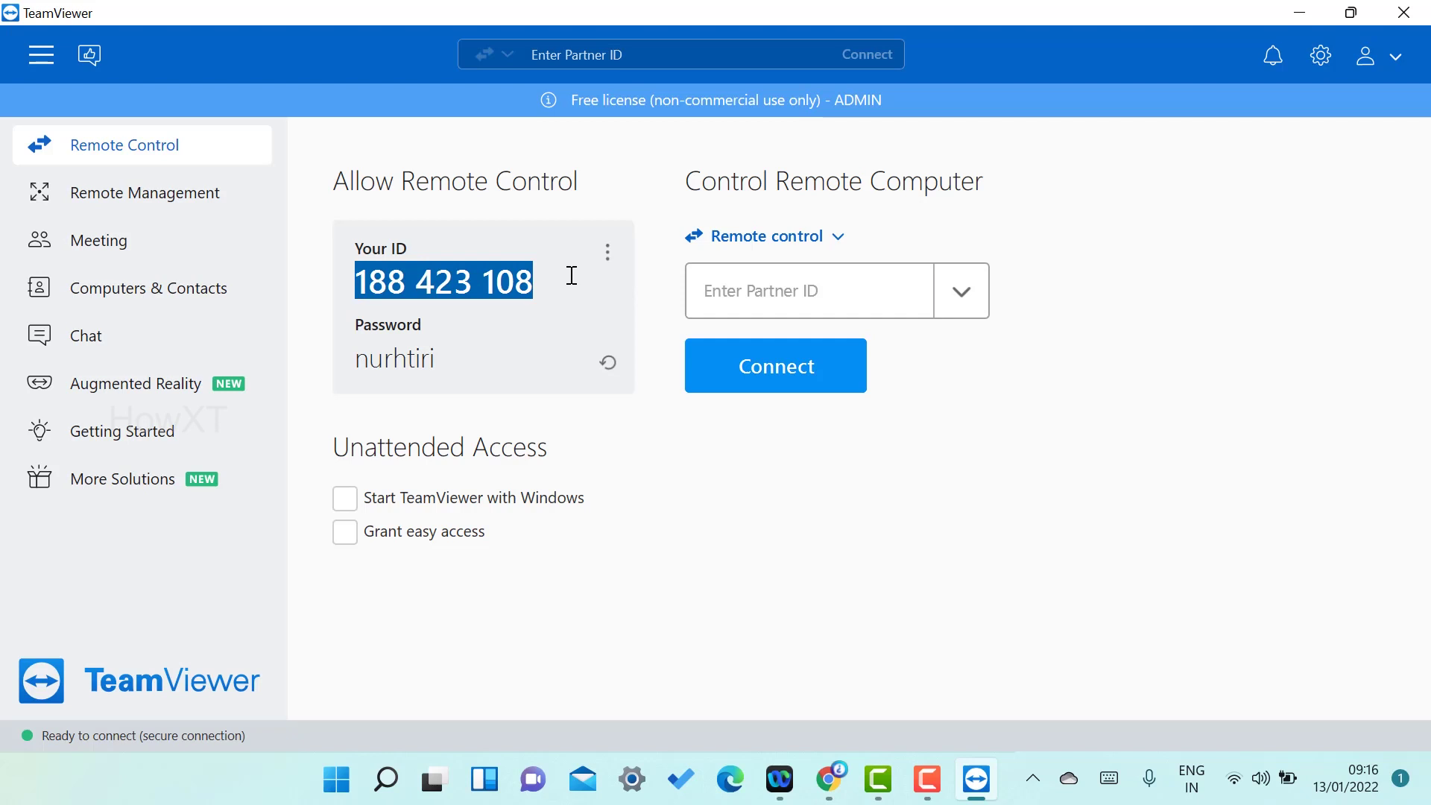
click(769, 301)
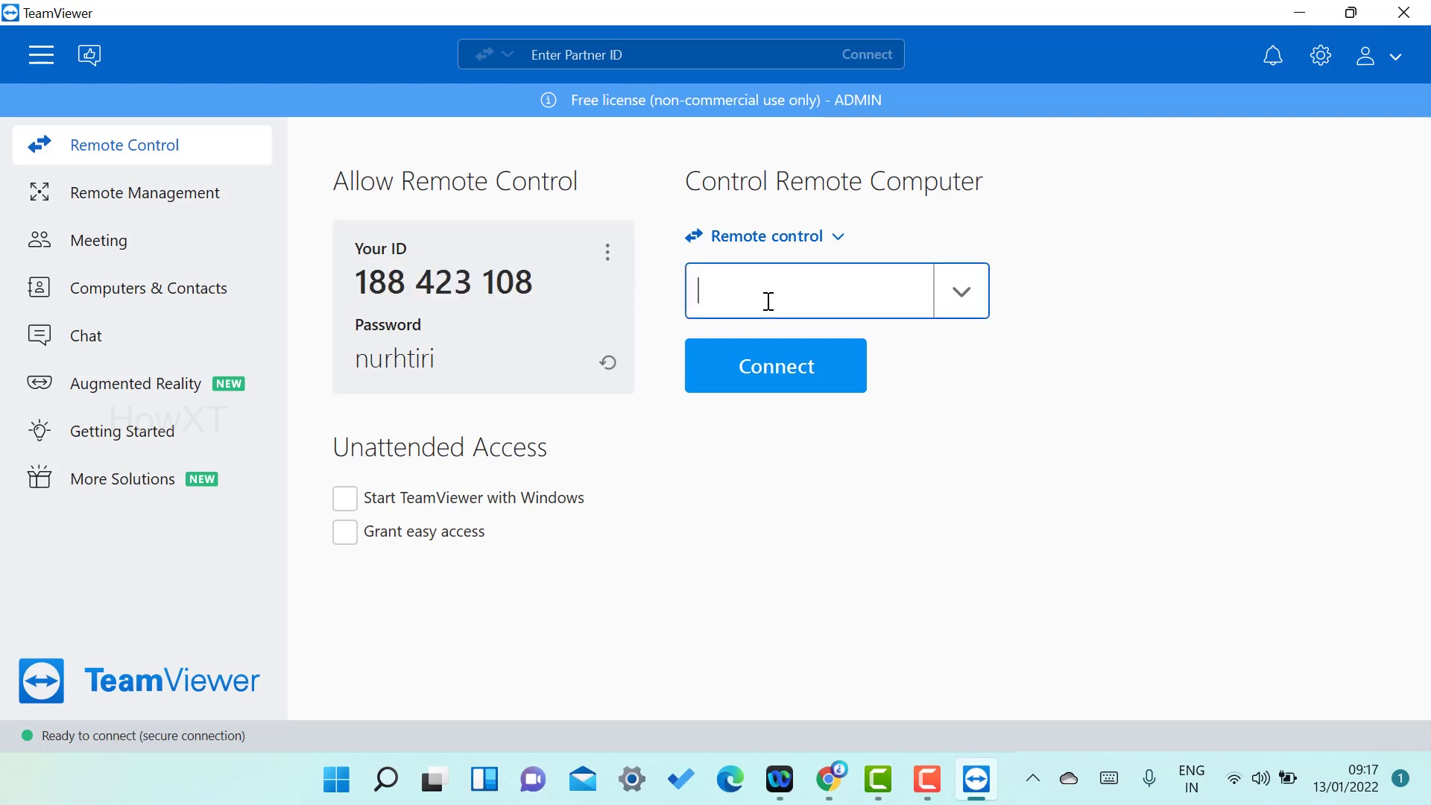
drag(351, 367, 467, 357)
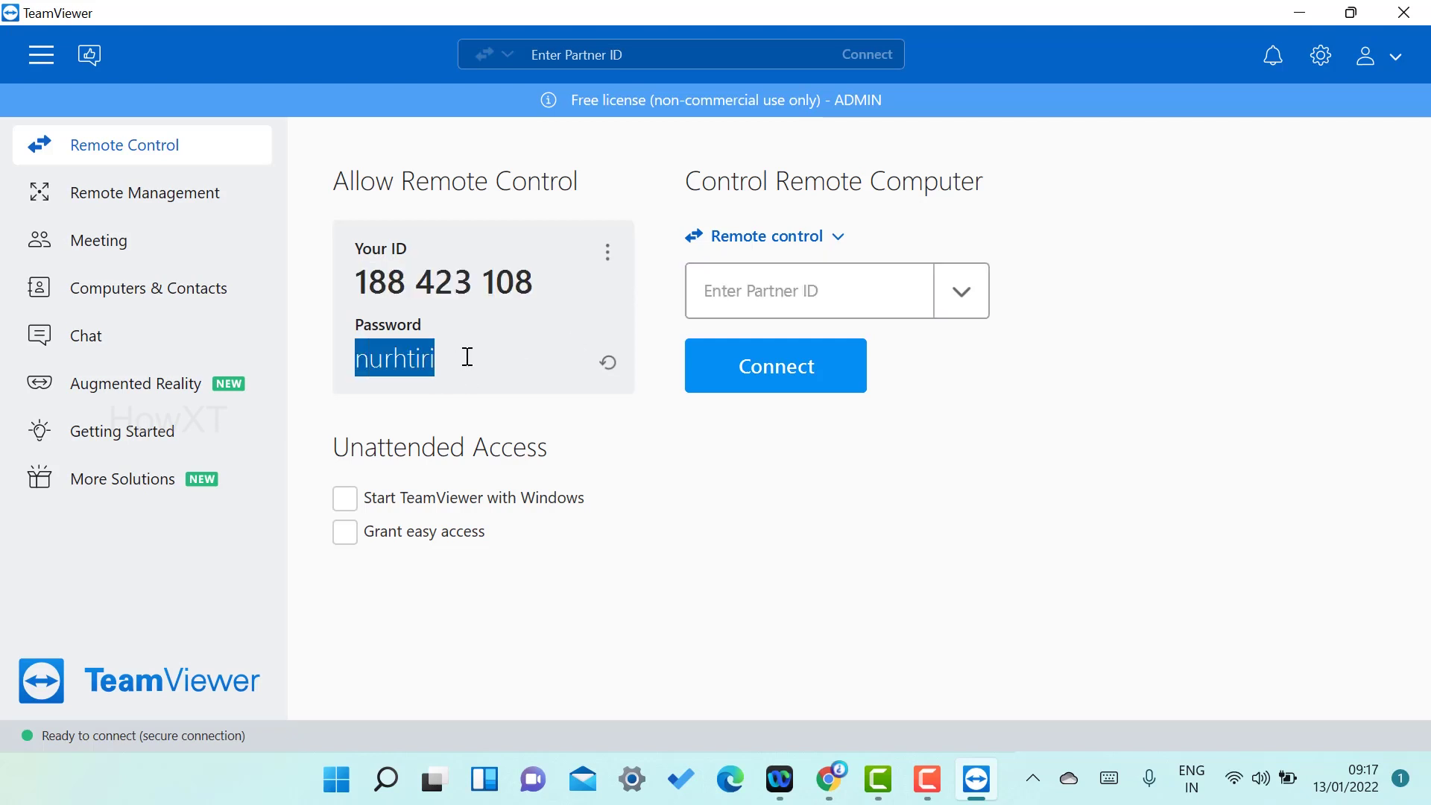
Regenerate the access password several times and open the connection-mode list
click(606, 364)
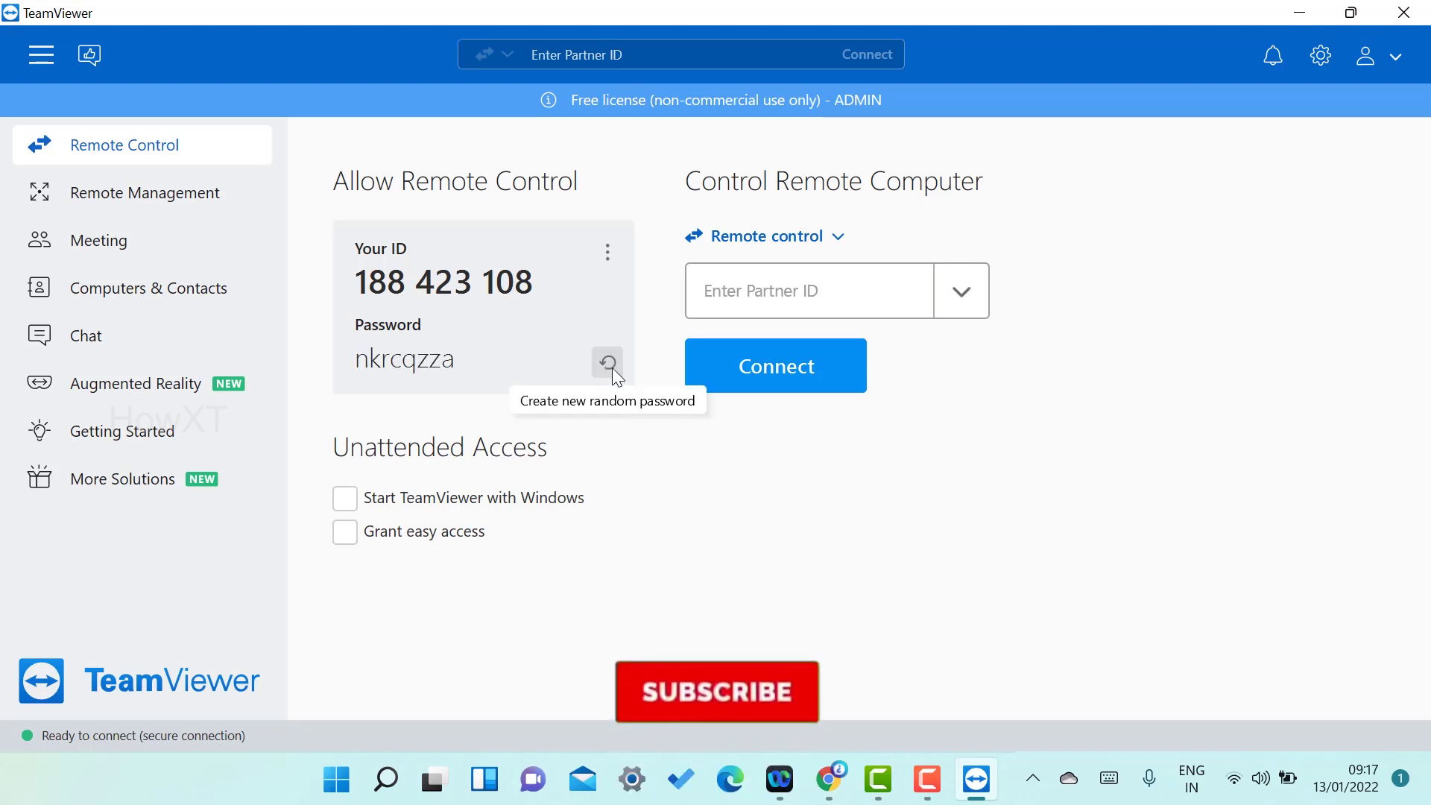
click(608, 363)
click(610, 365)
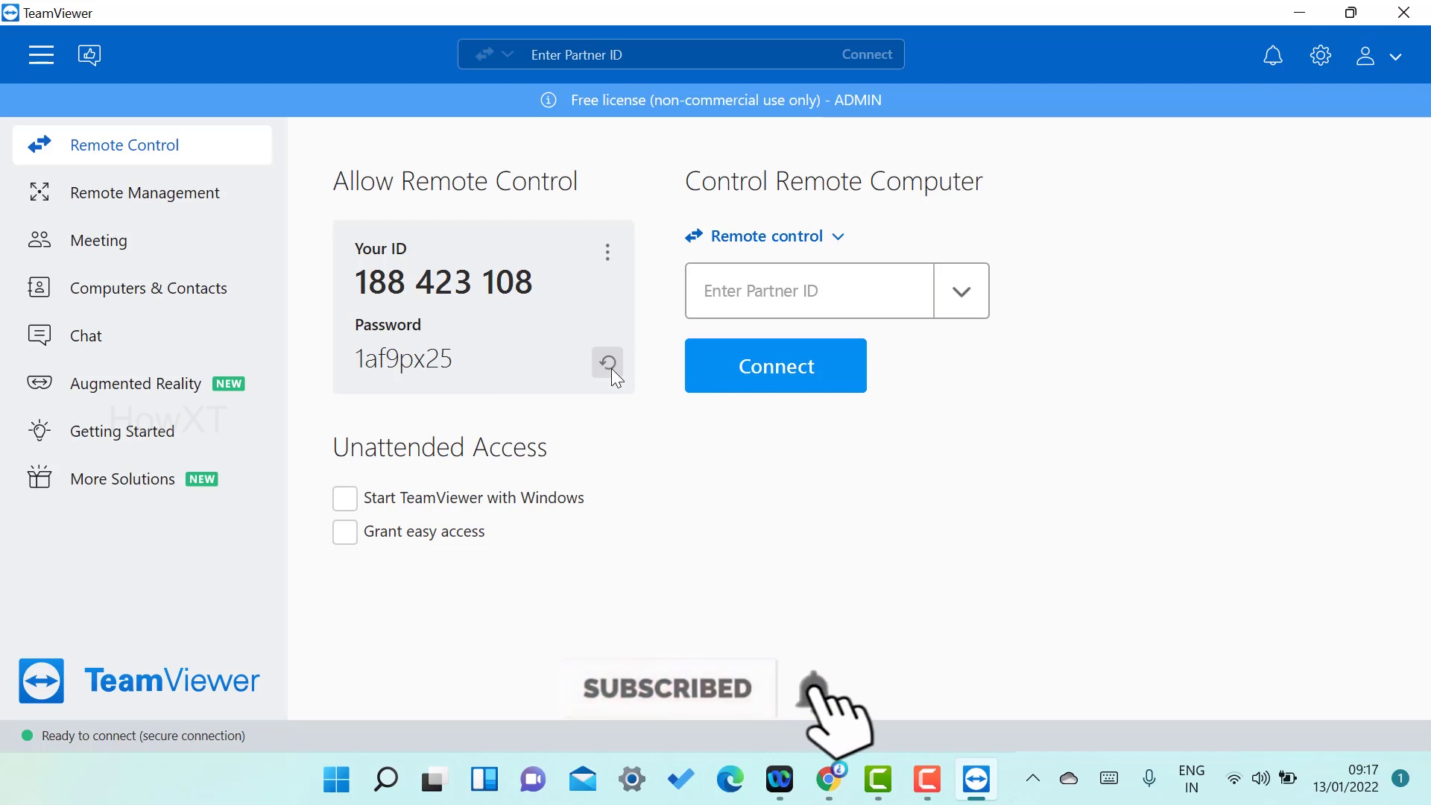
drag(367, 283, 479, 285)
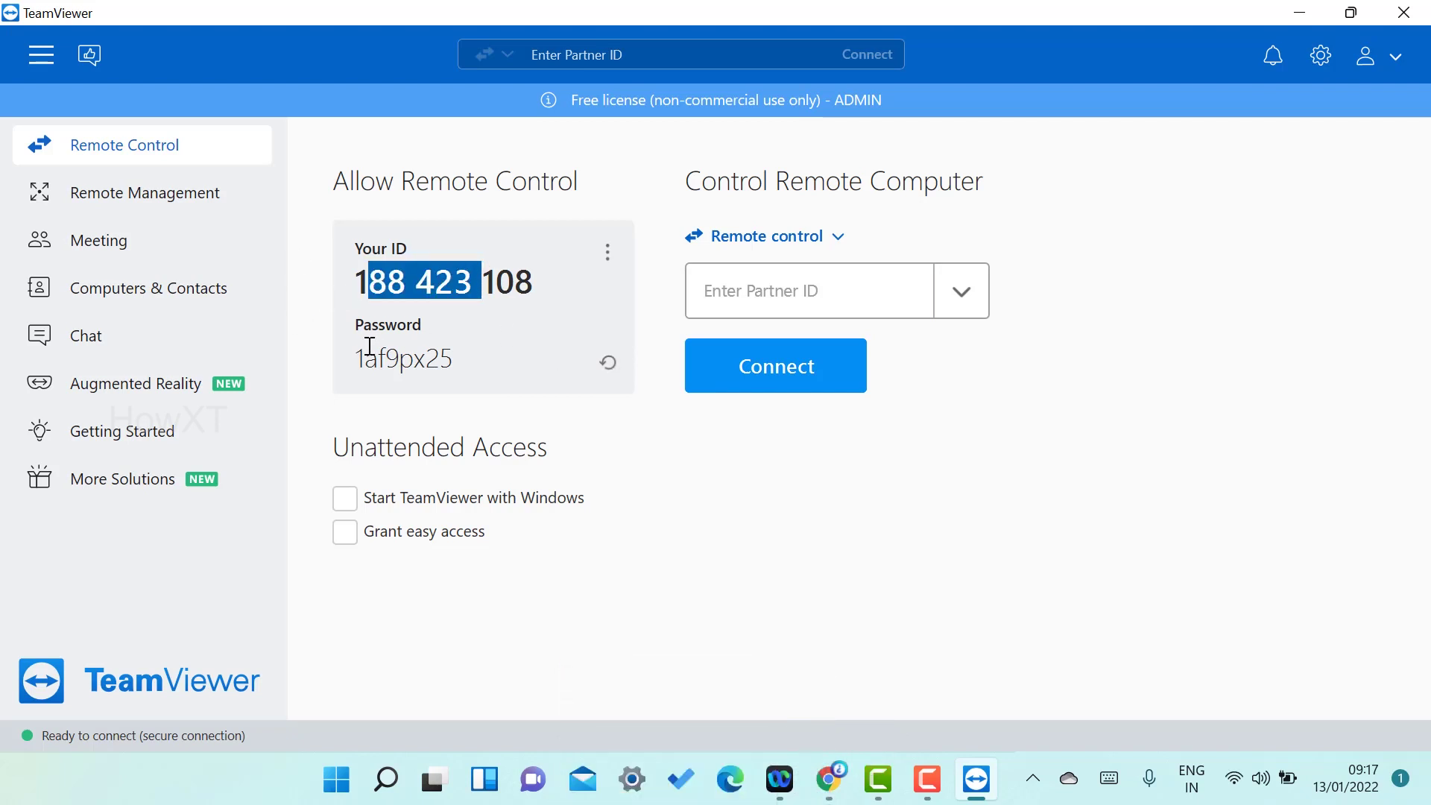
drag(355, 359, 490, 365)
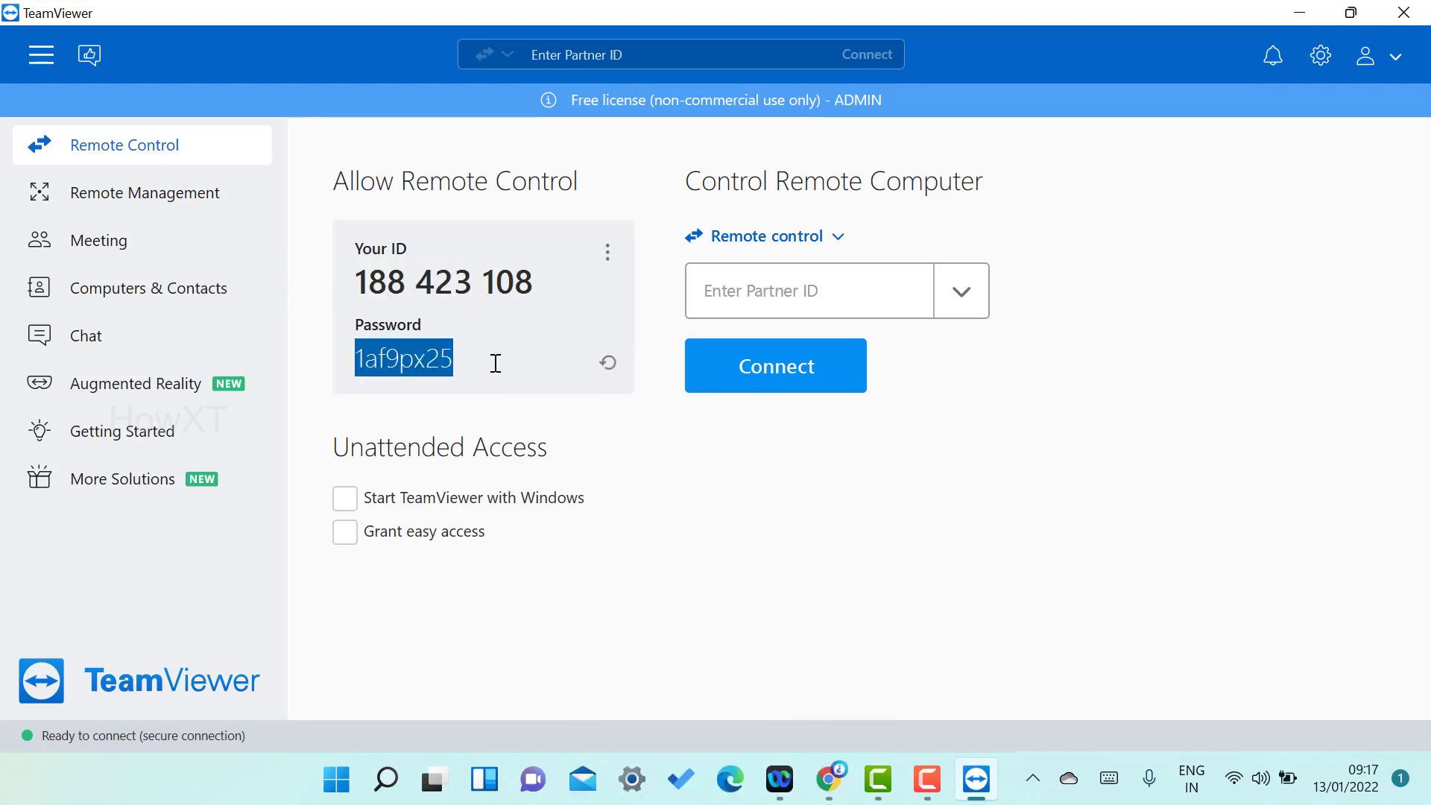
click(600, 363)
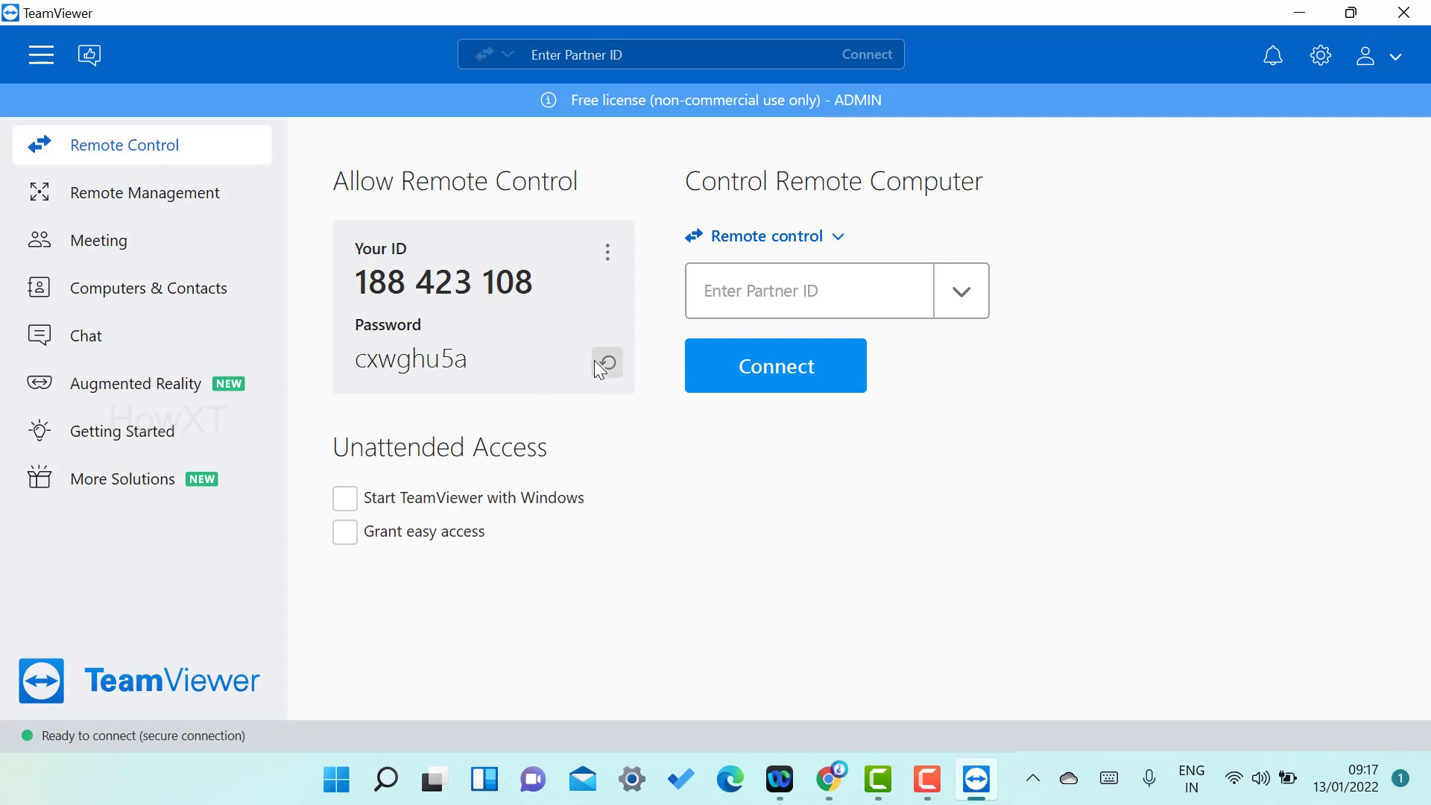
click(601, 363)
click(603, 363)
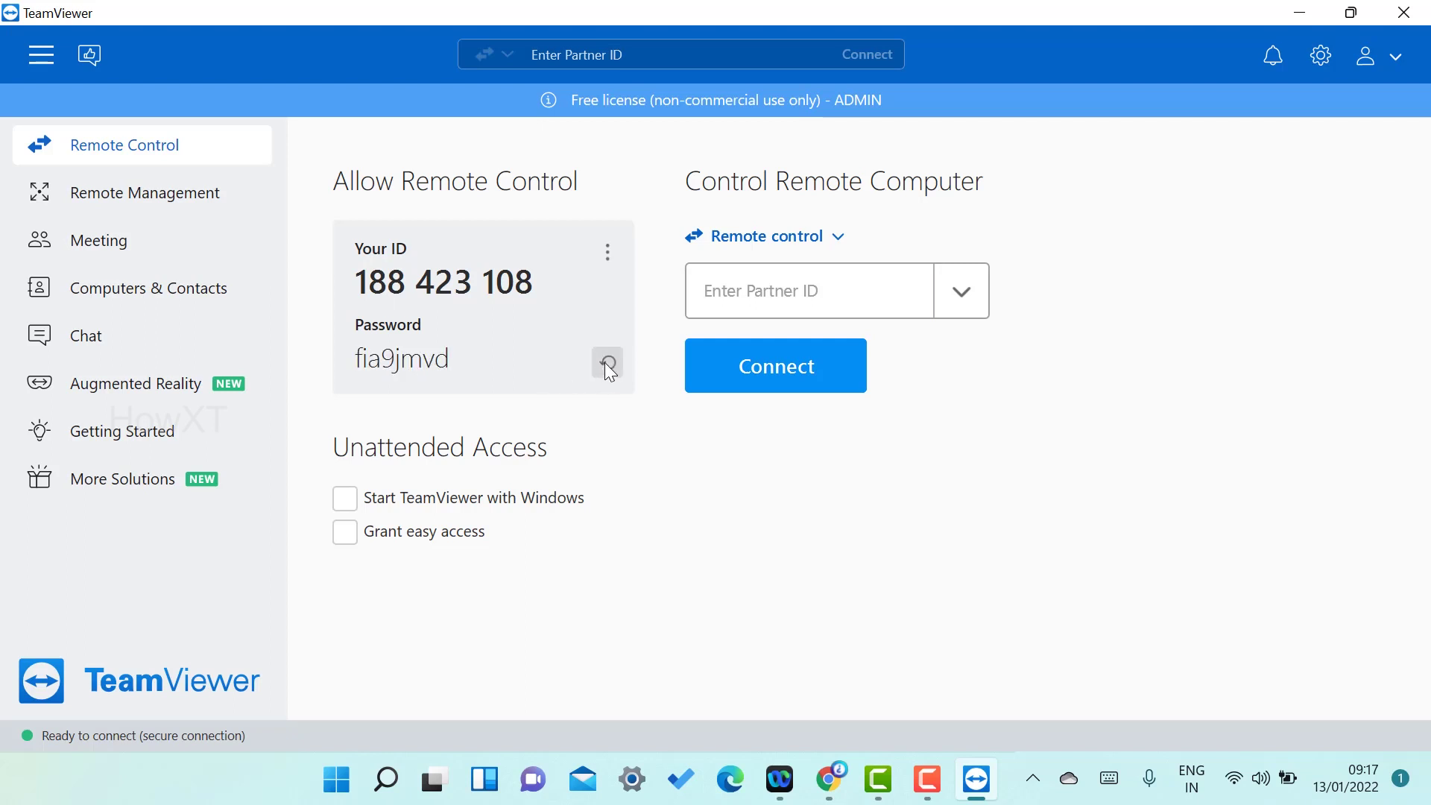
click(776, 241)
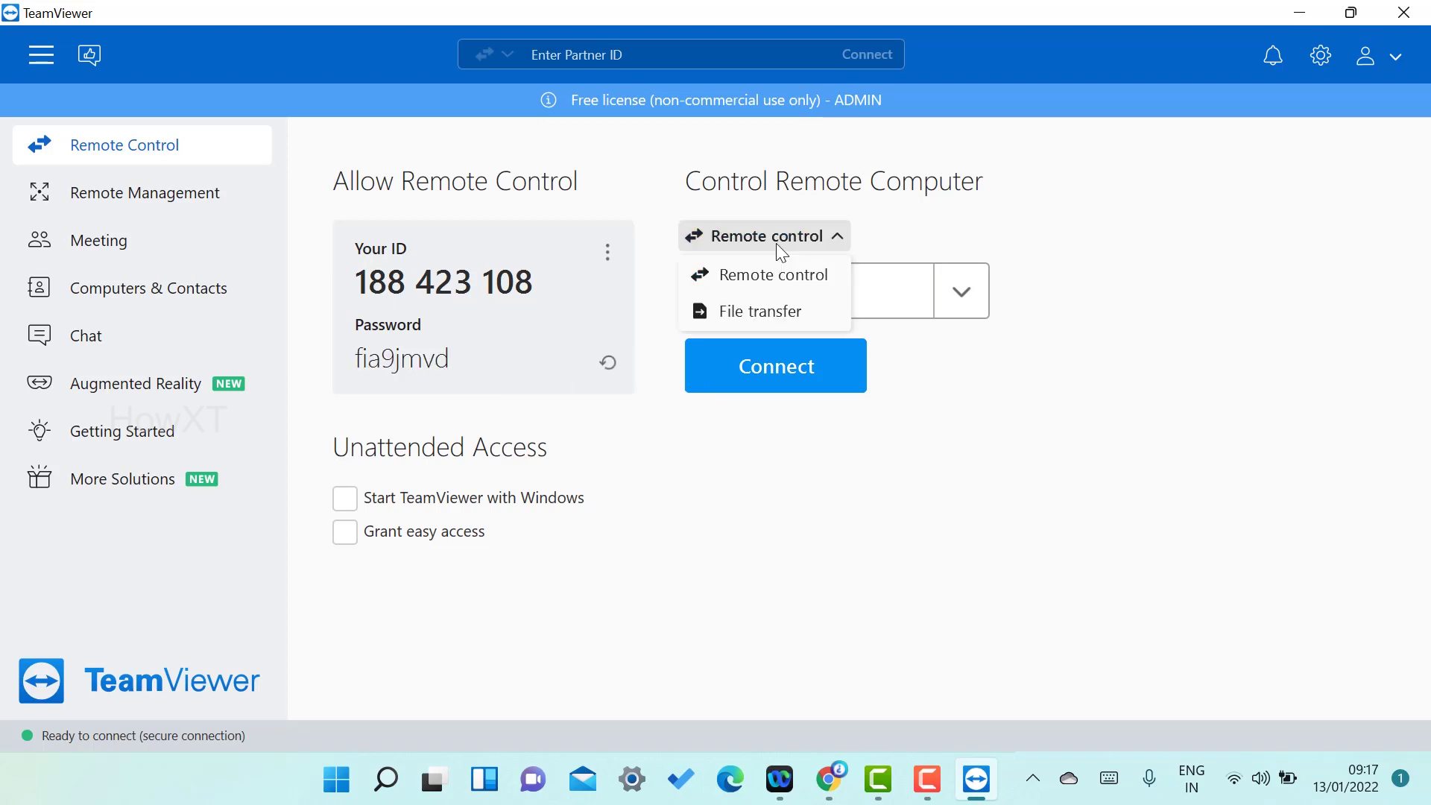
Switch the connection mode to File transfer and focus the Partner ID box
click(792, 322)
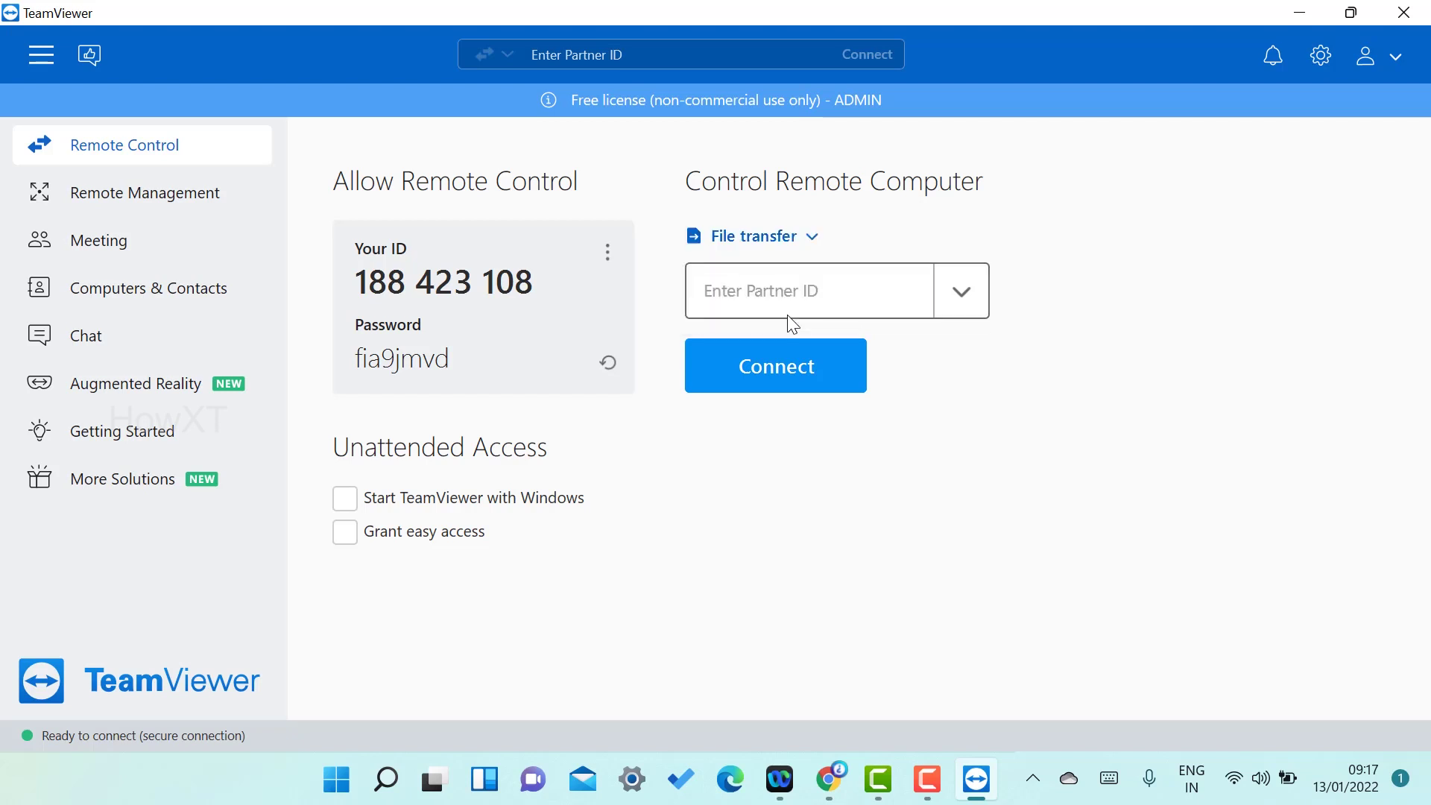
drag(345, 284, 588, 275)
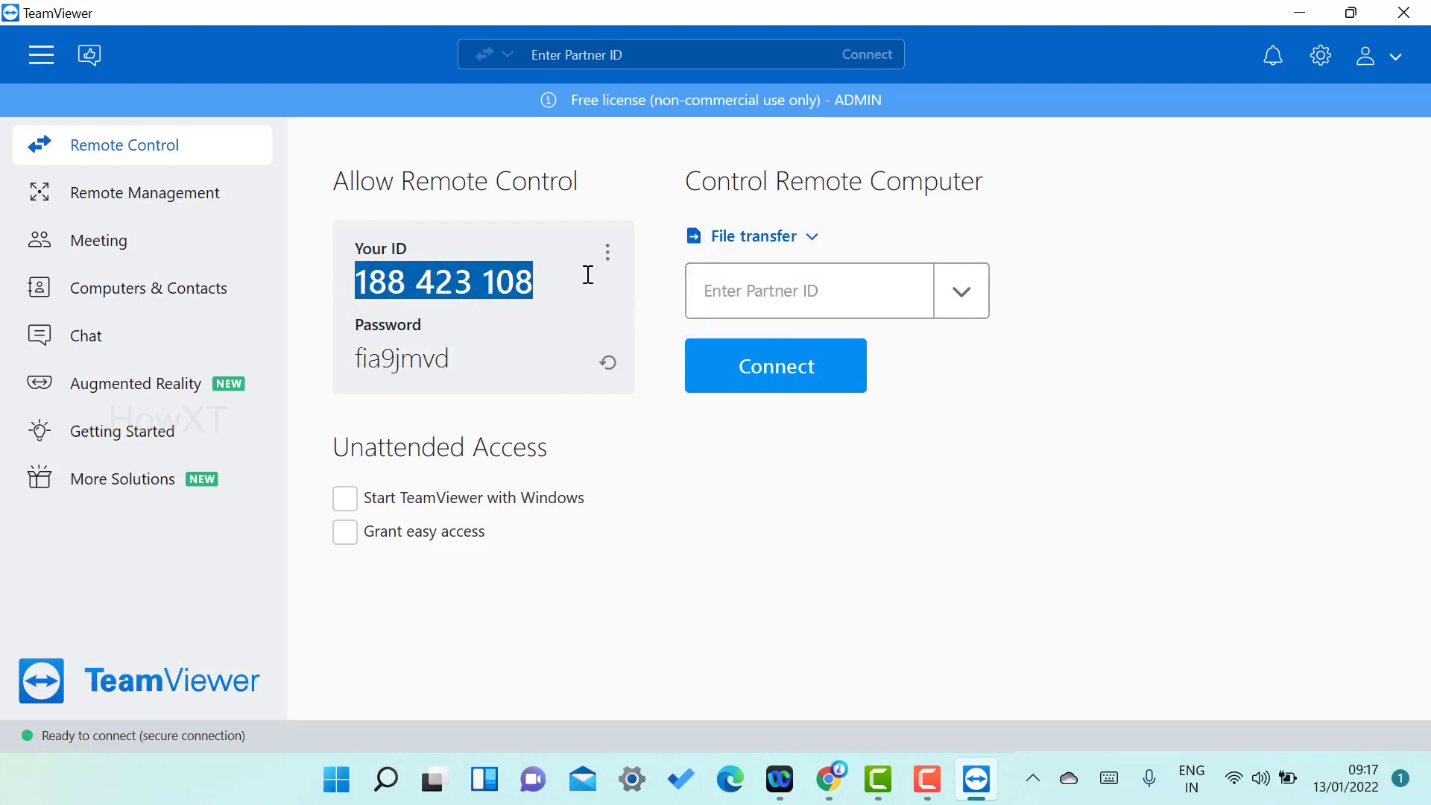
click(776, 293)
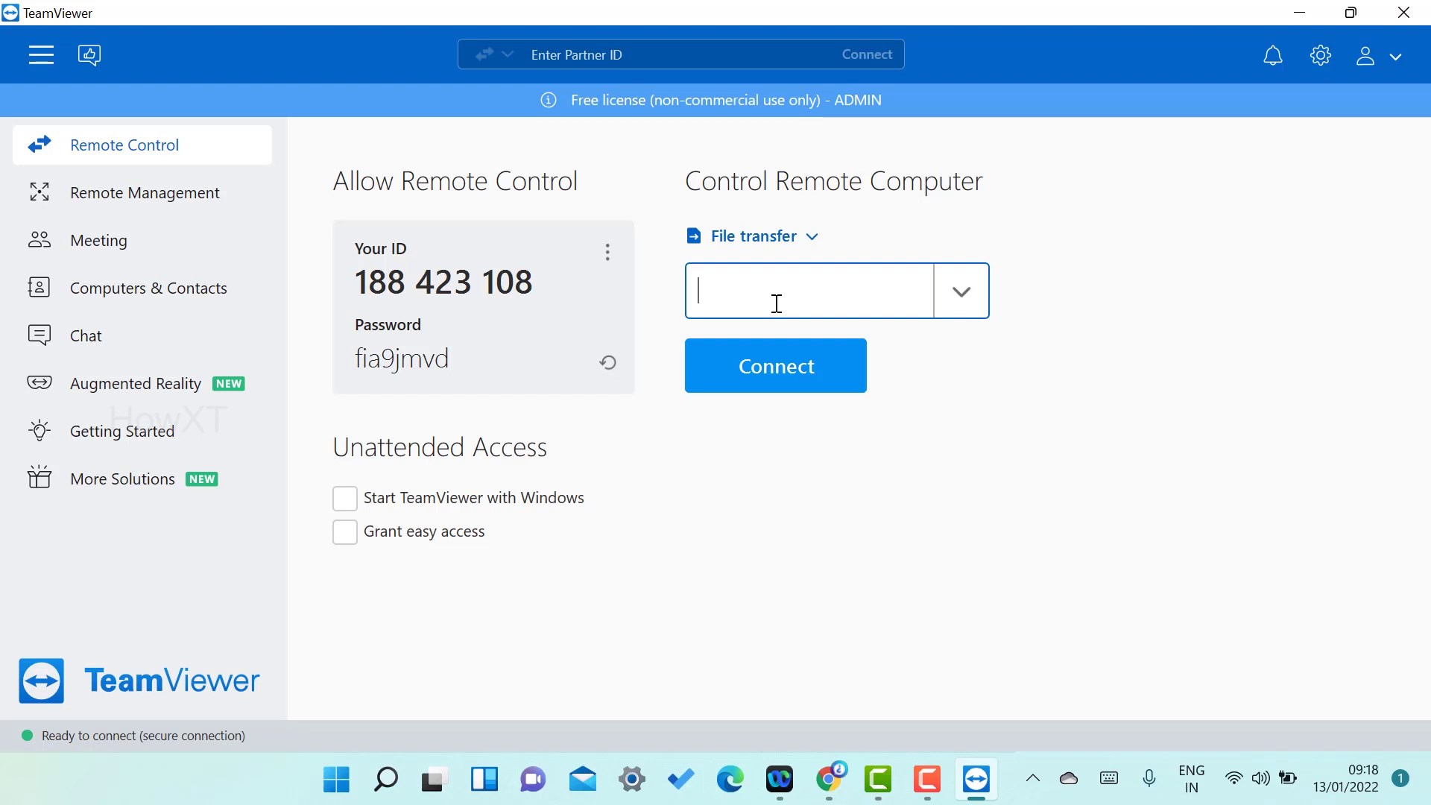
Set the connection mode back to Remote control
click(796, 239)
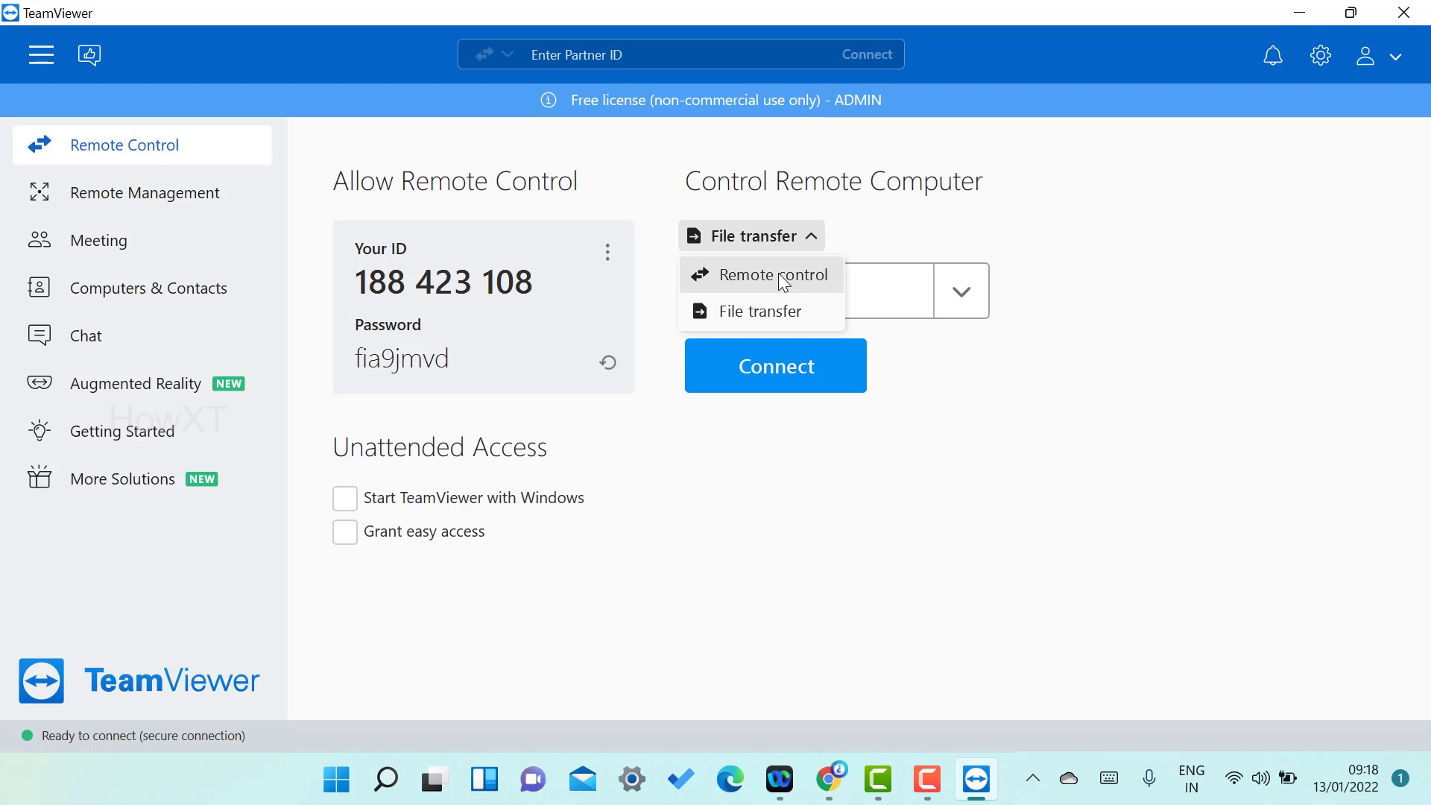
click(783, 282)
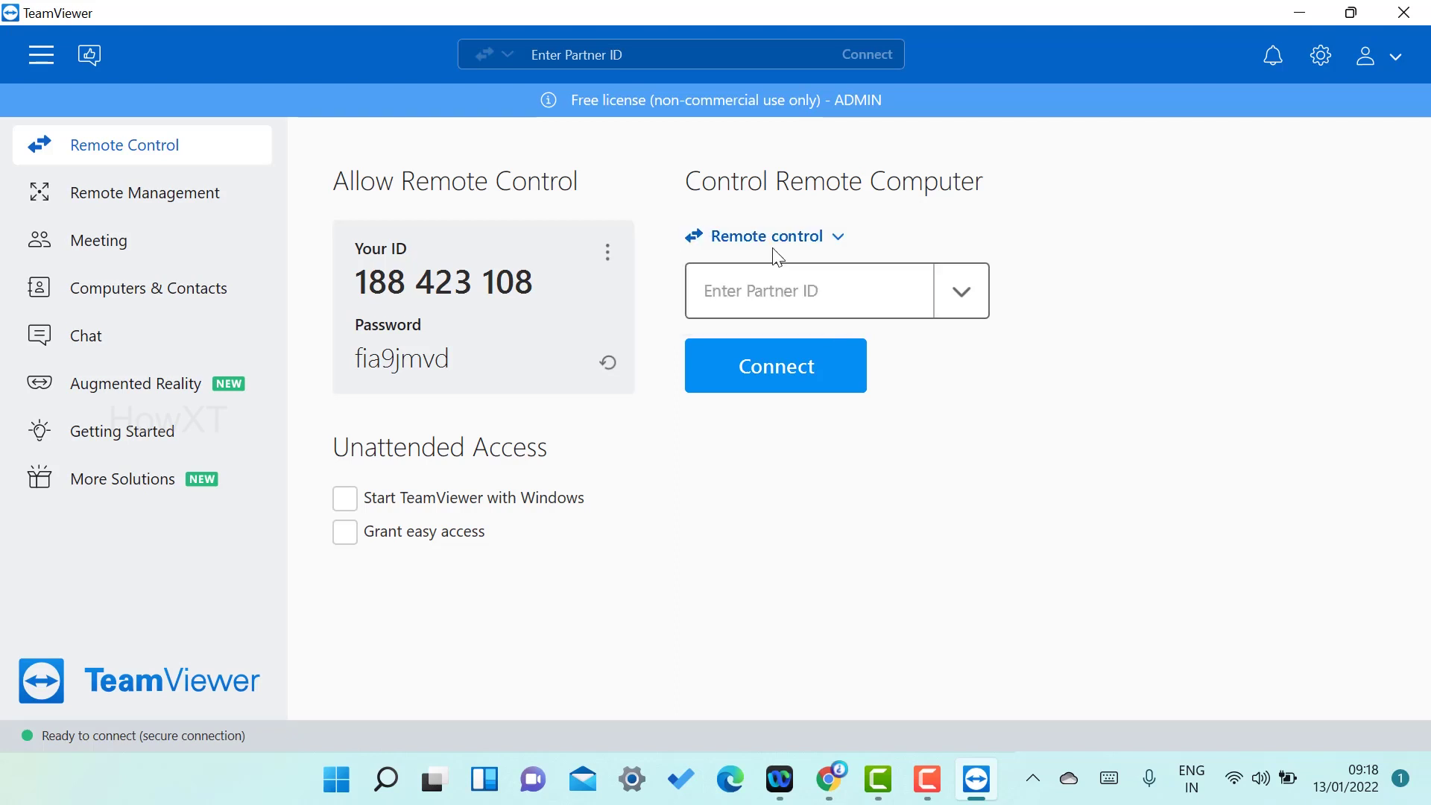
click(772, 243)
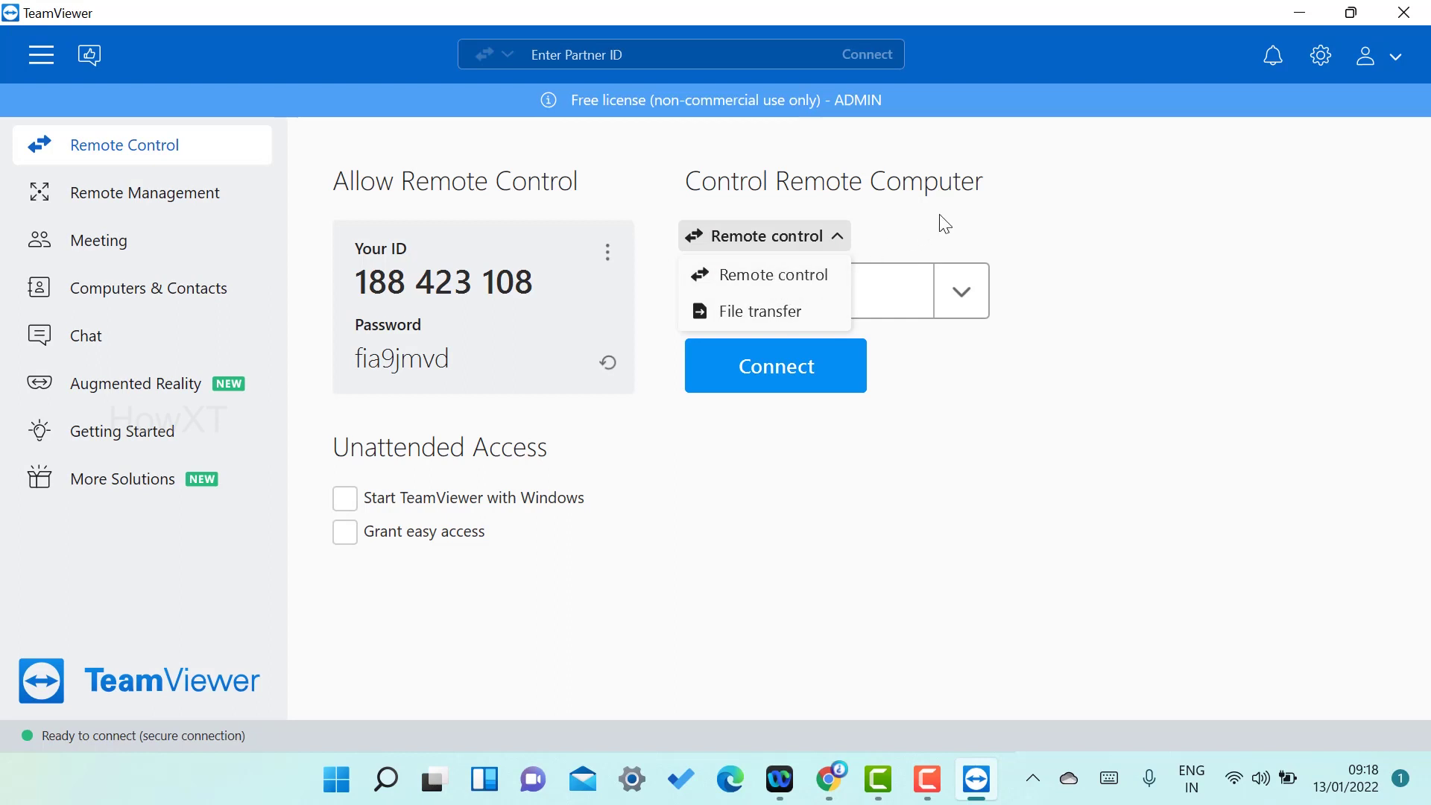
click(548, 301)
drag(349, 282, 472, 327)
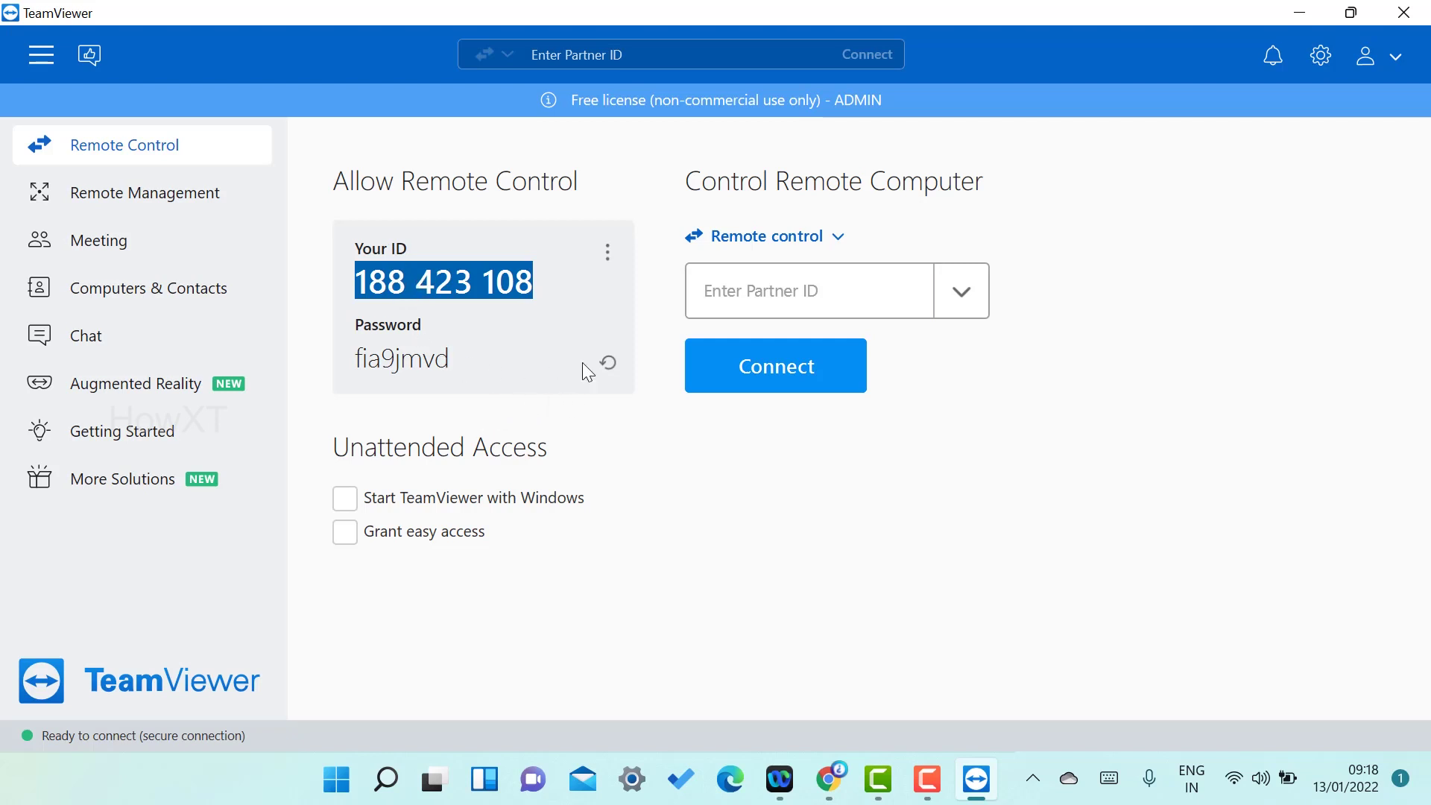
Regenerate the session password three more times
click(609, 364)
click(608, 368)
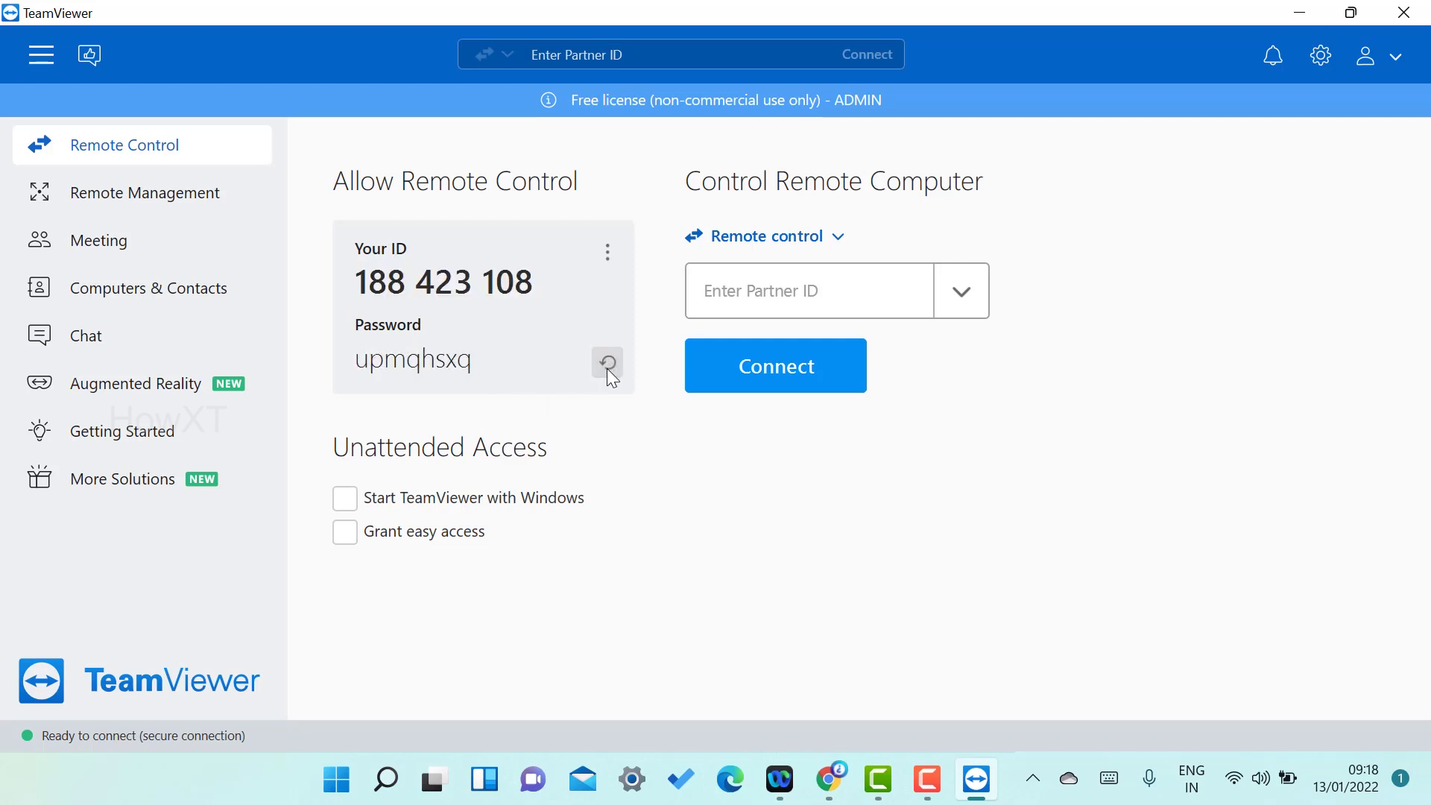
click(604, 369)
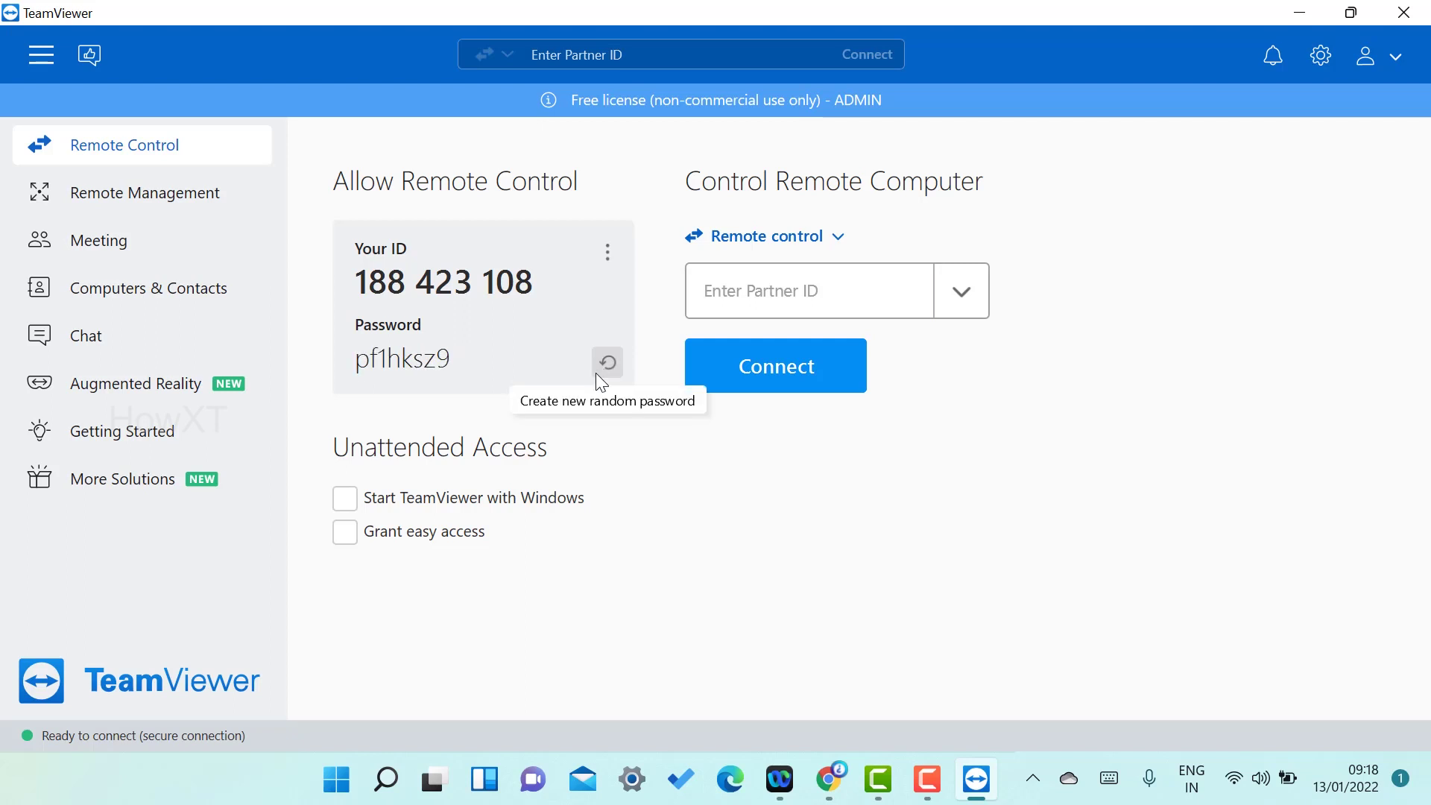
In the Meeting section, start a hosted meeting preview and close it
click(84, 237)
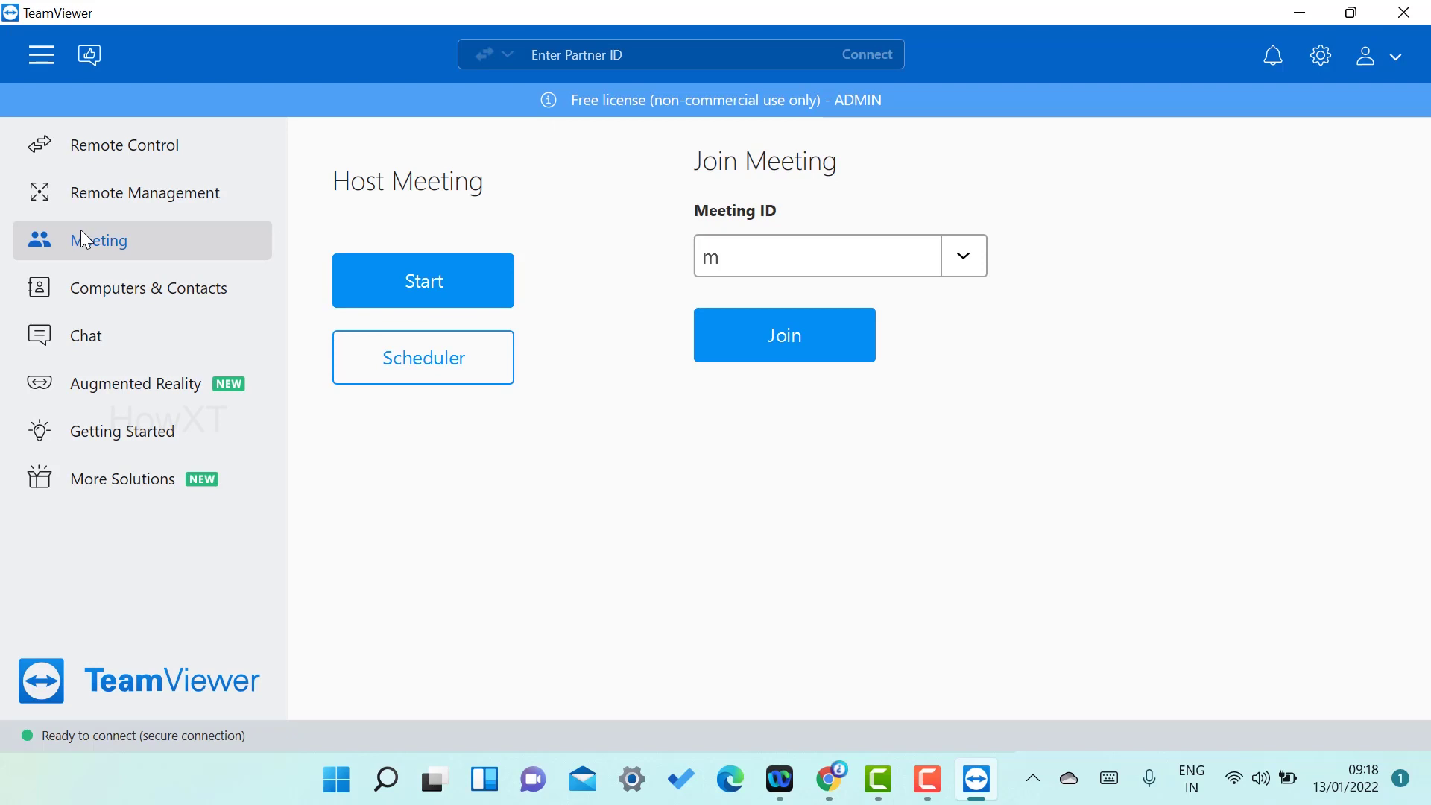
click(456, 296)
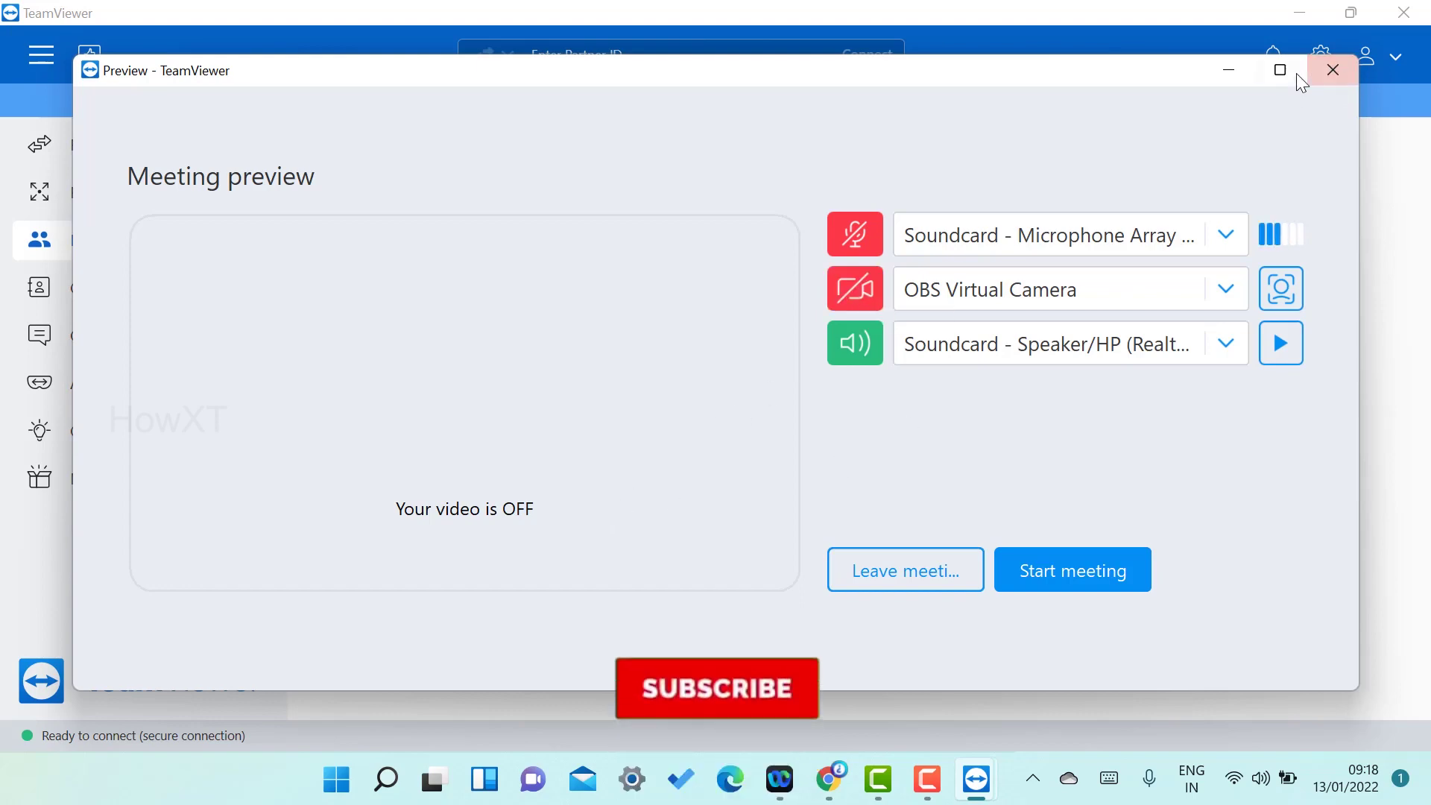
click(1332, 71)
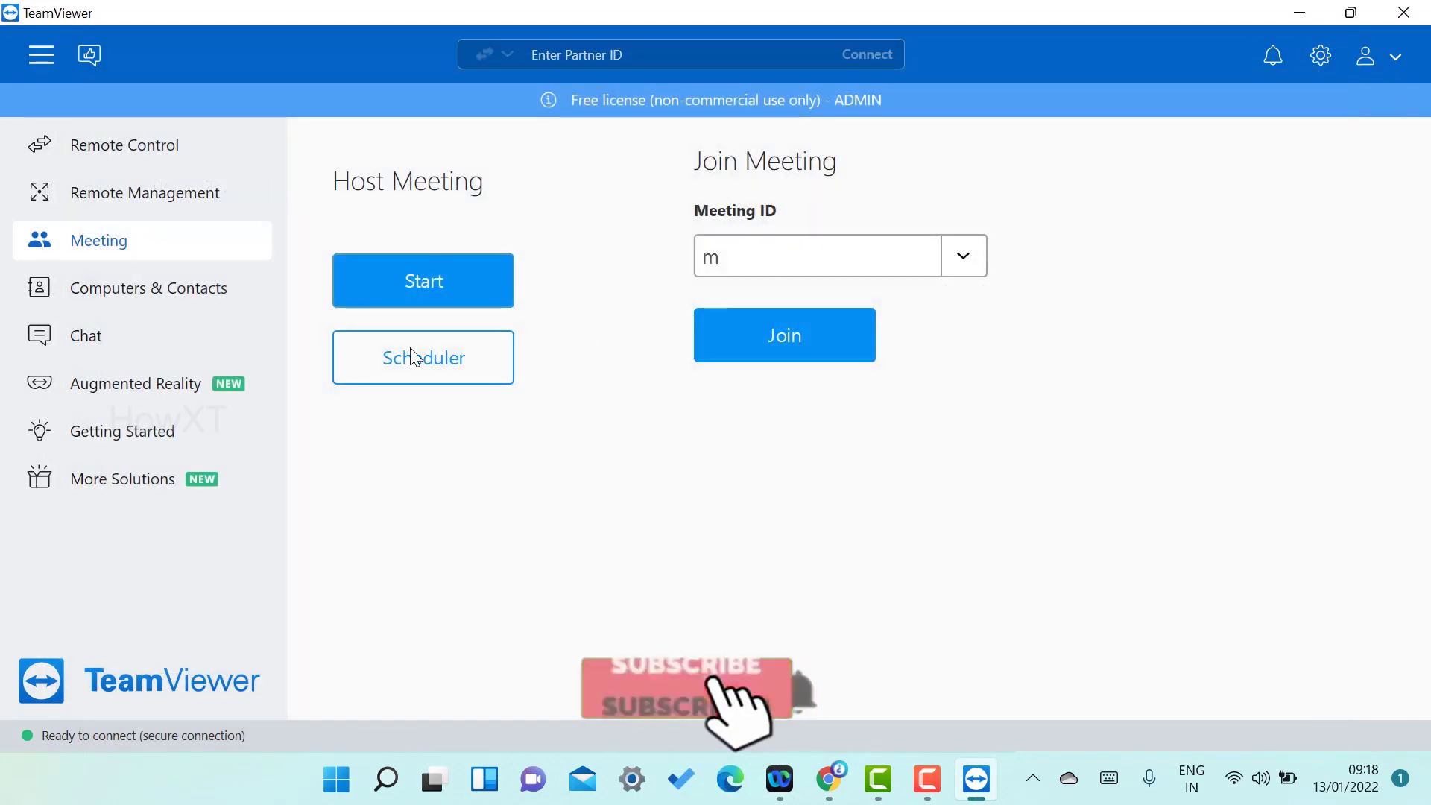
Visit the Chat and Computers & Contacts sections, then go back to Remote Control
click(65, 337)
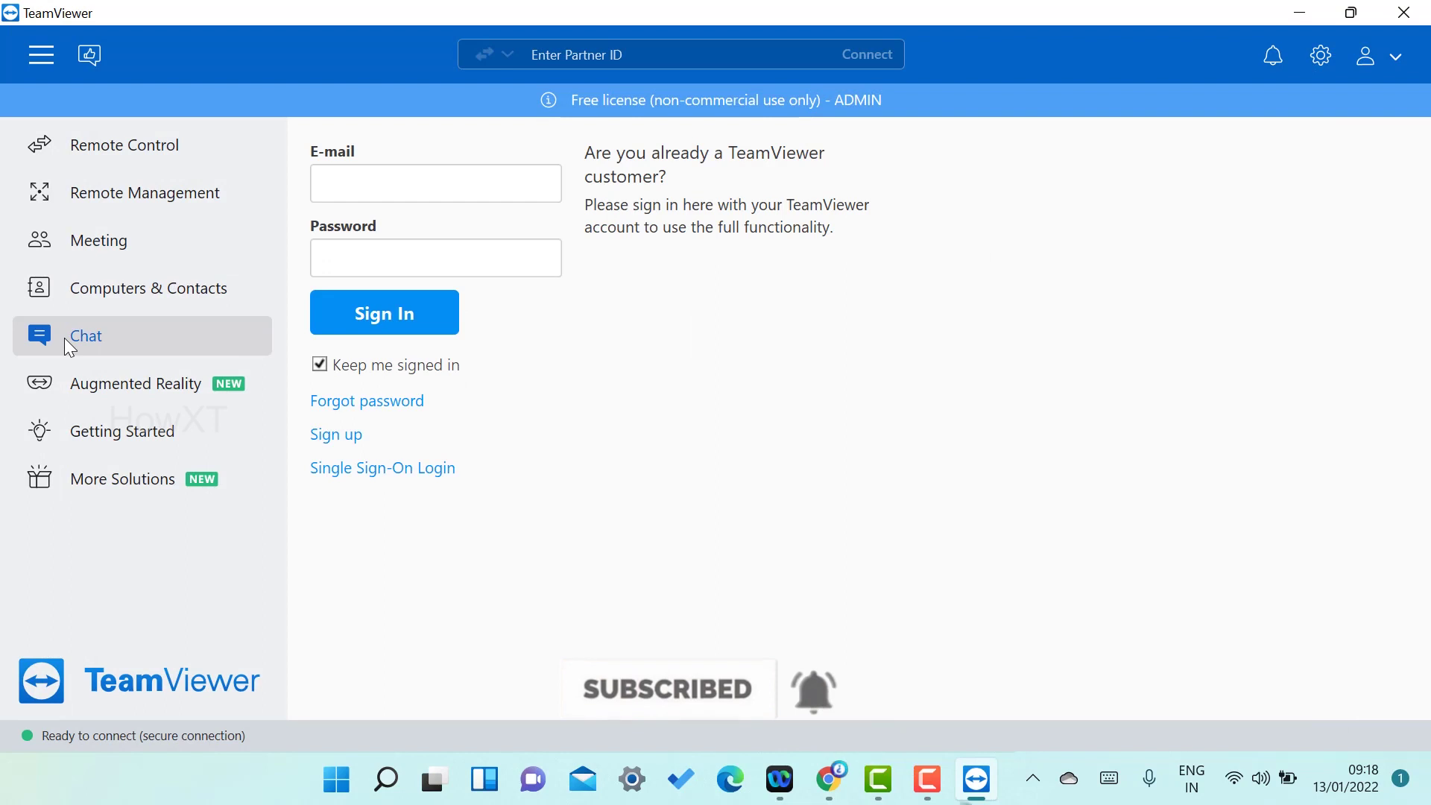
click(96, 292)
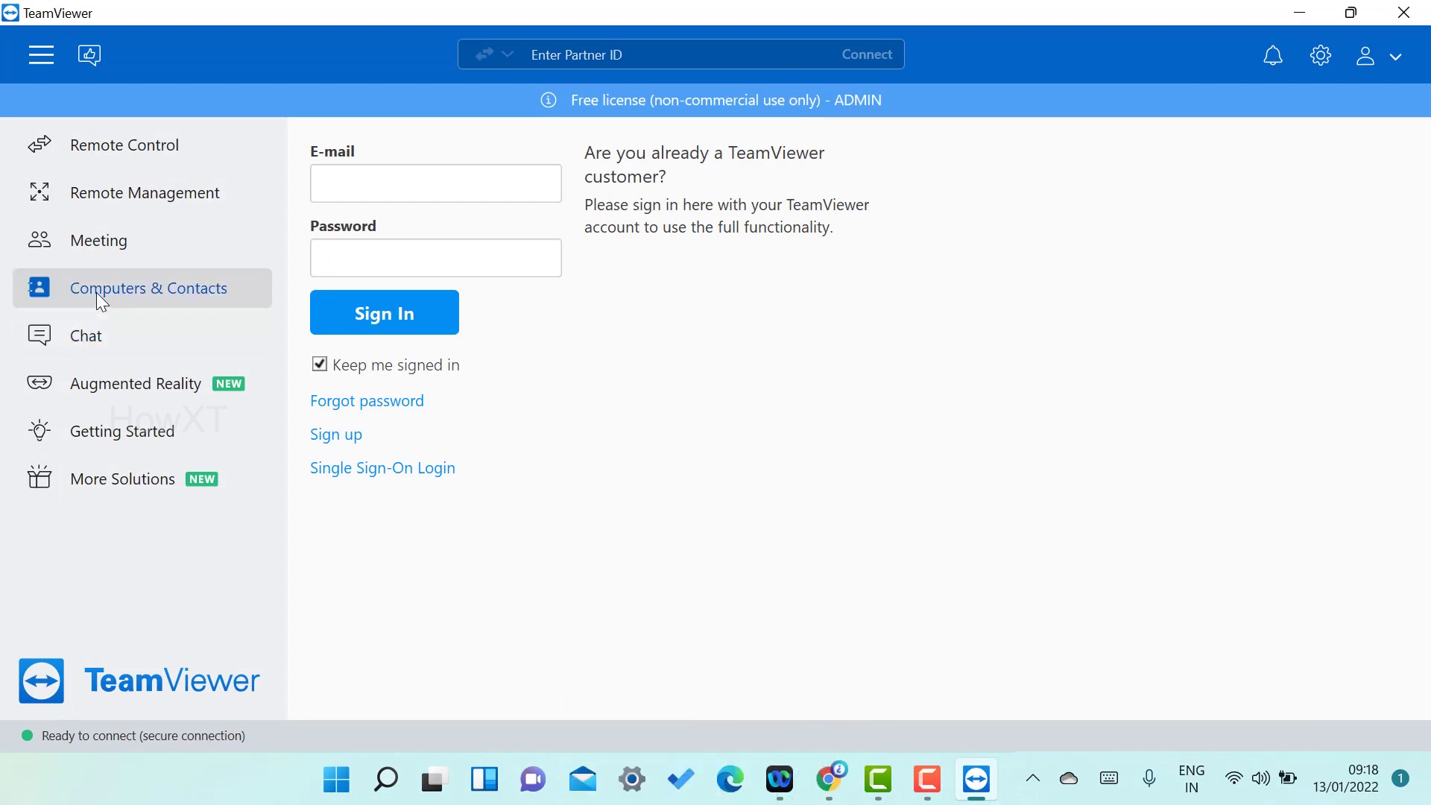
click(119, 149)
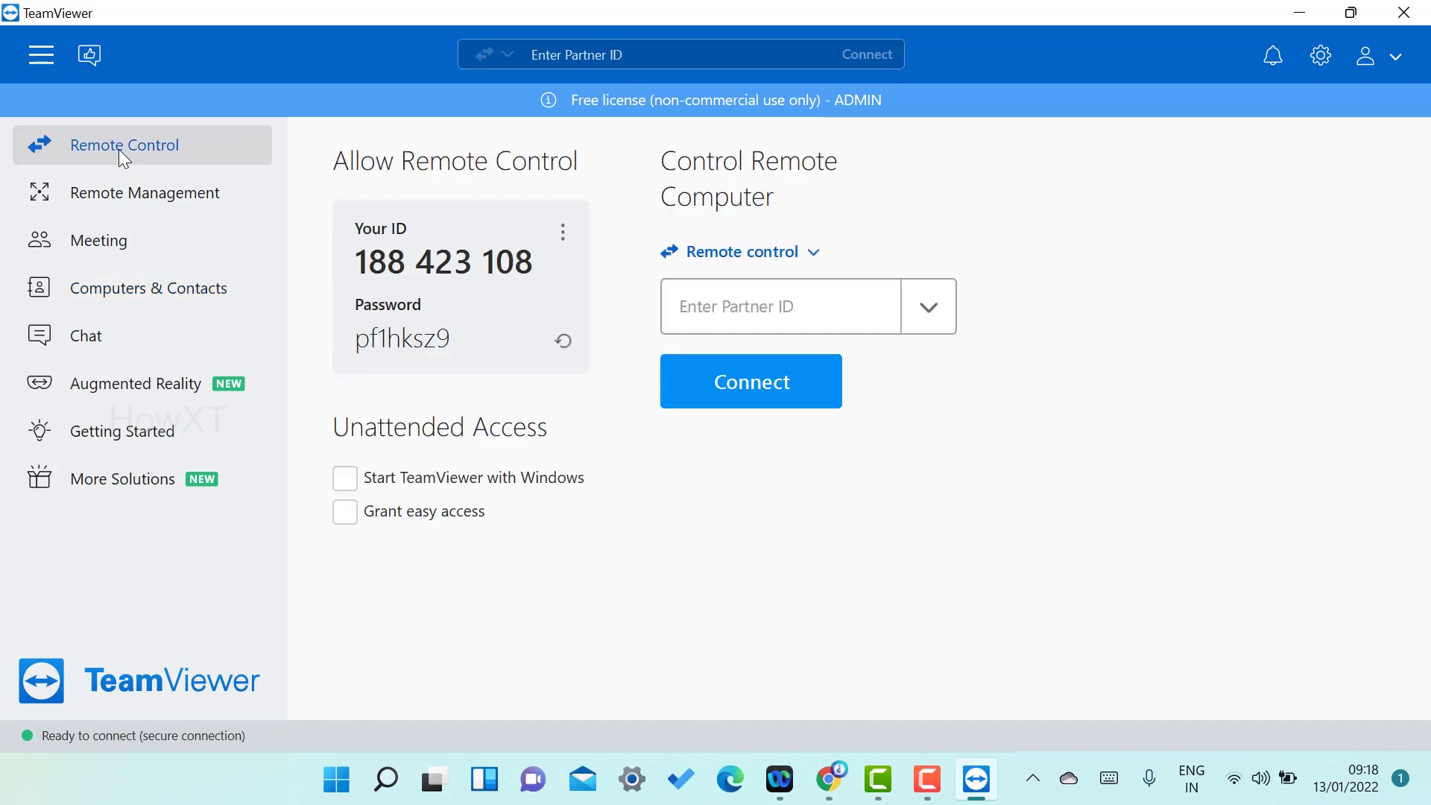